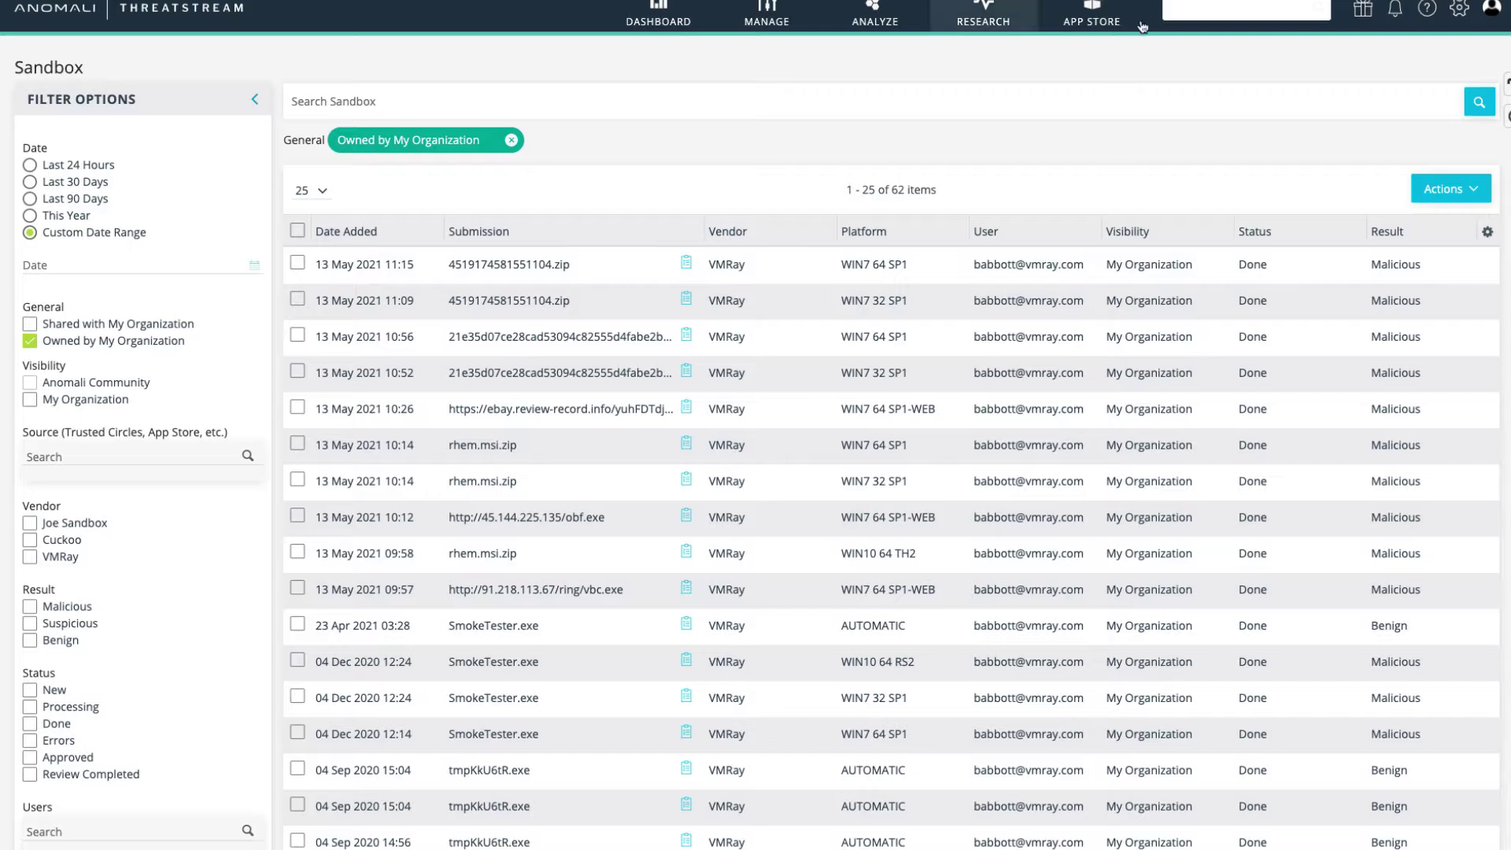
Step: Start a new sandbox detonation and upload 4832457079422976.zip from Downloads as the detonation file
click(1437, 189)
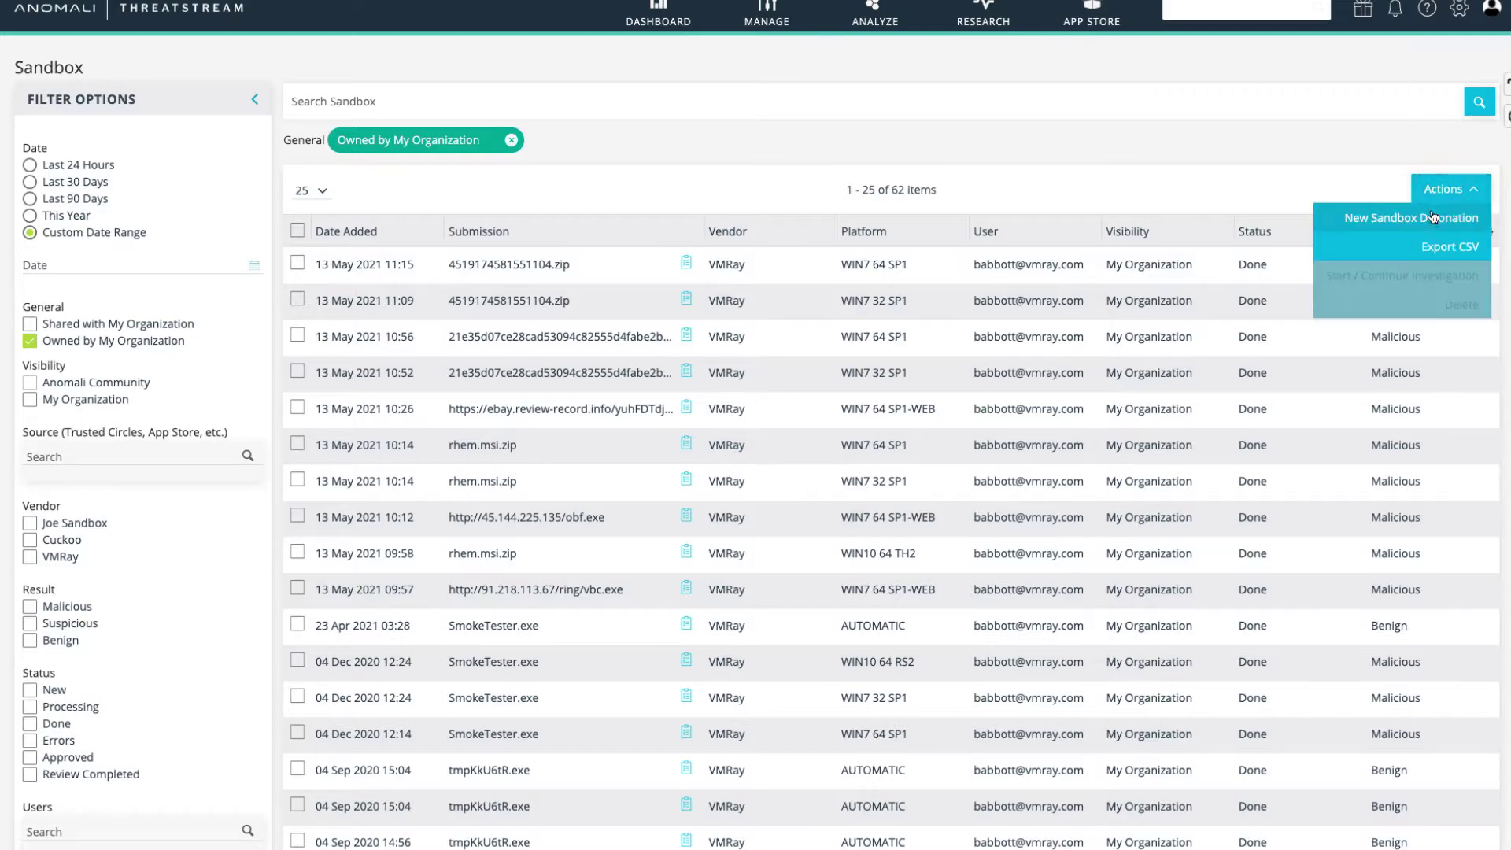
click(1432, 218)
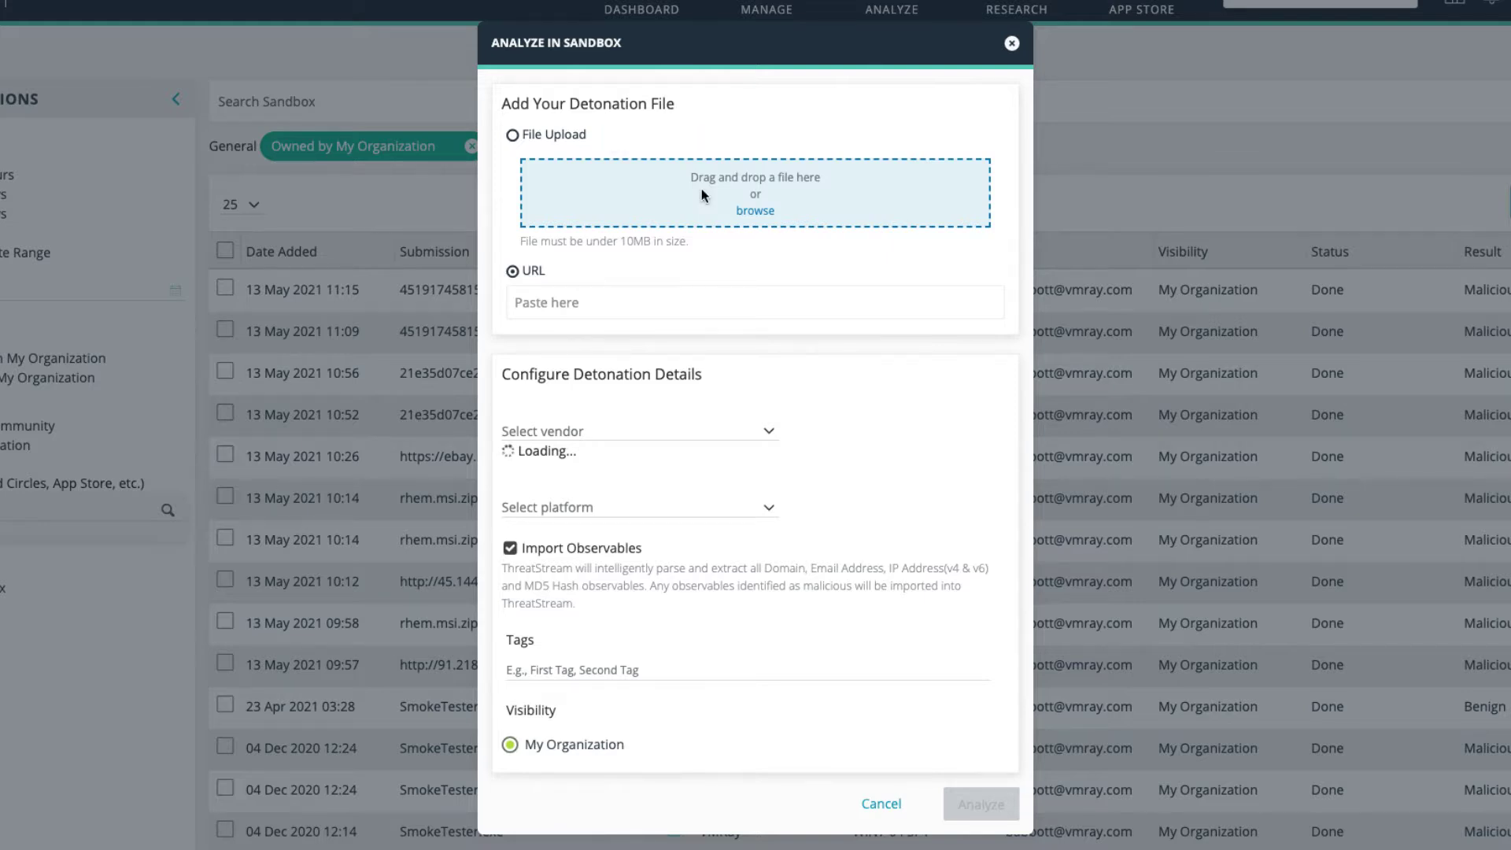
click(702, 196)
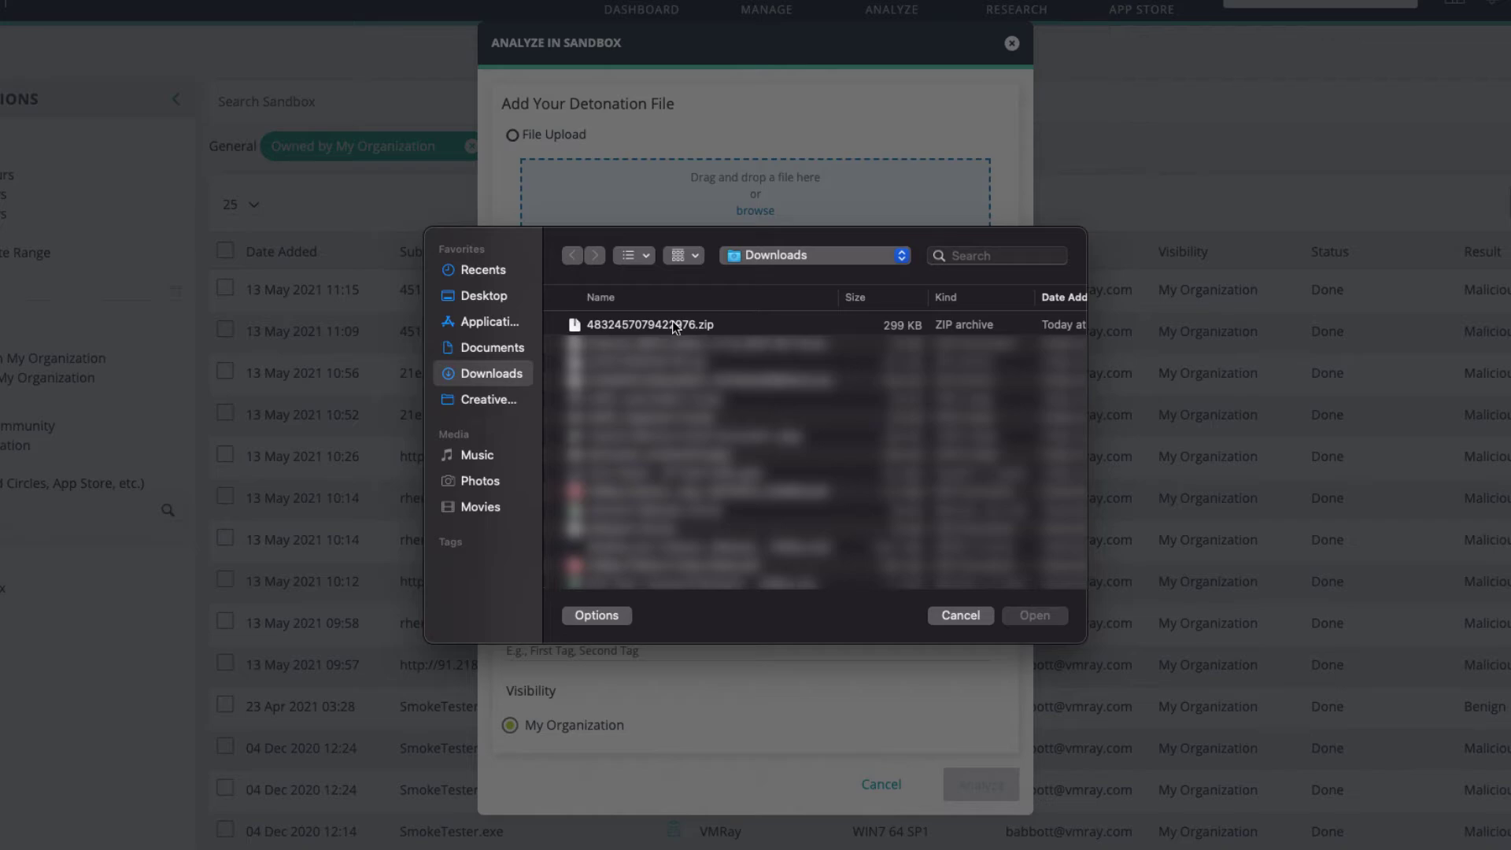
double_click(672, 324)
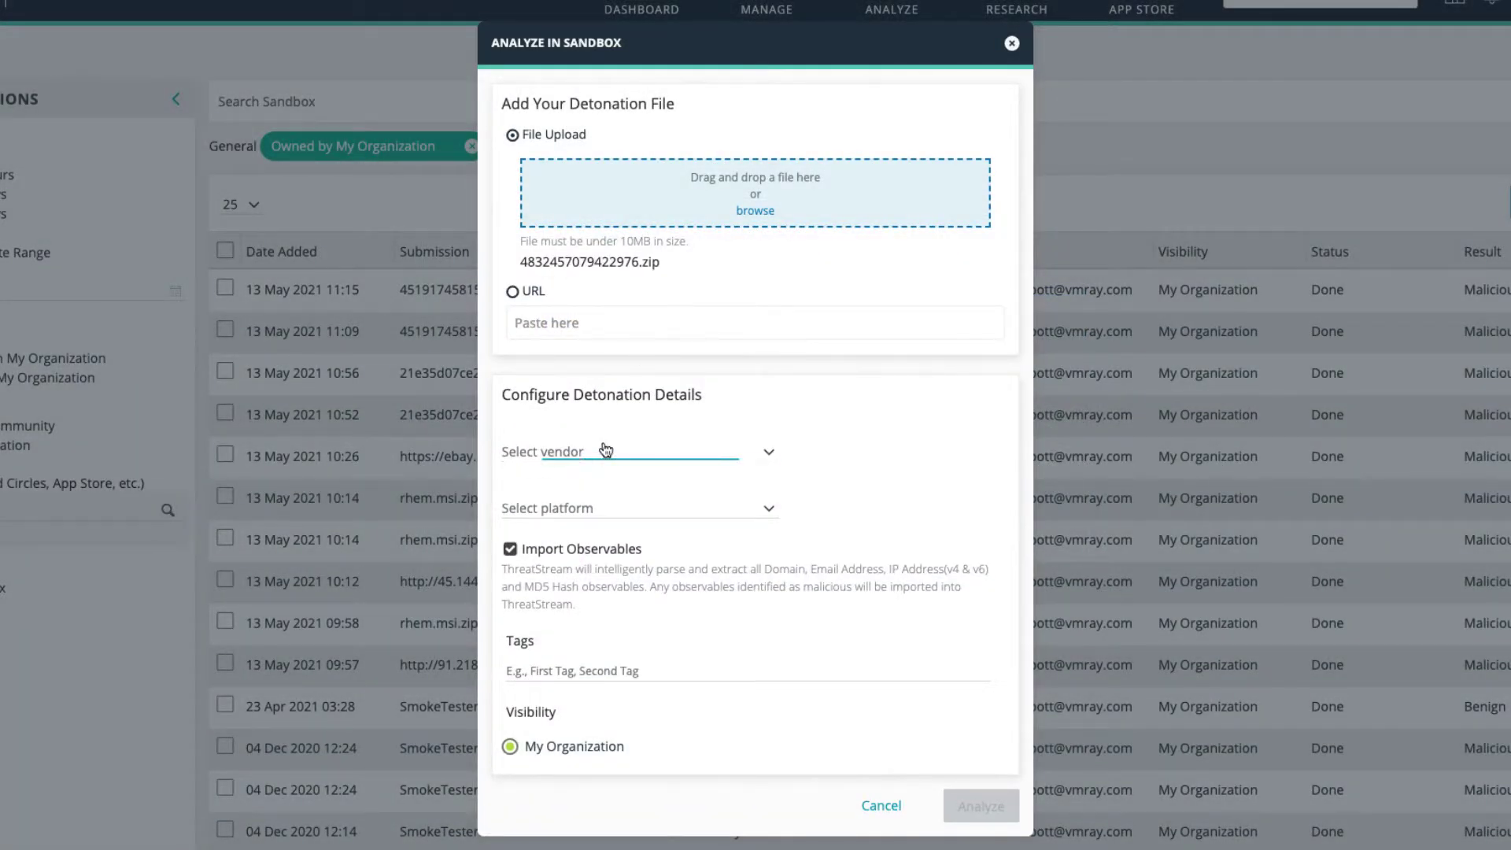
Step: Choose VMRay (Integration) as the detonation vendor and submit the file for analysis
click(698, 450)
click(592, 481)
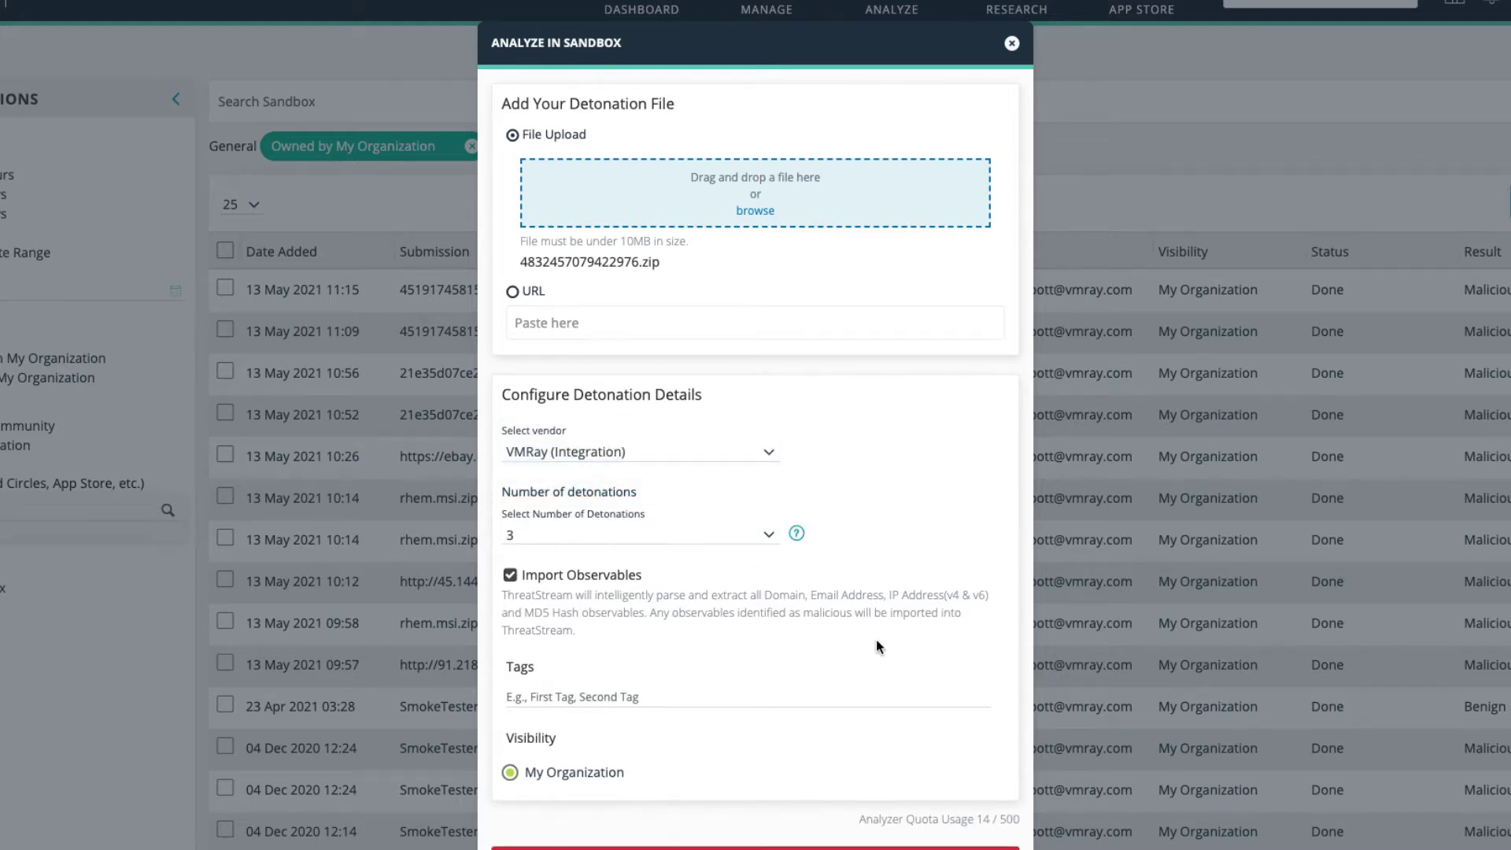
scroll(876, 639, down, 1)
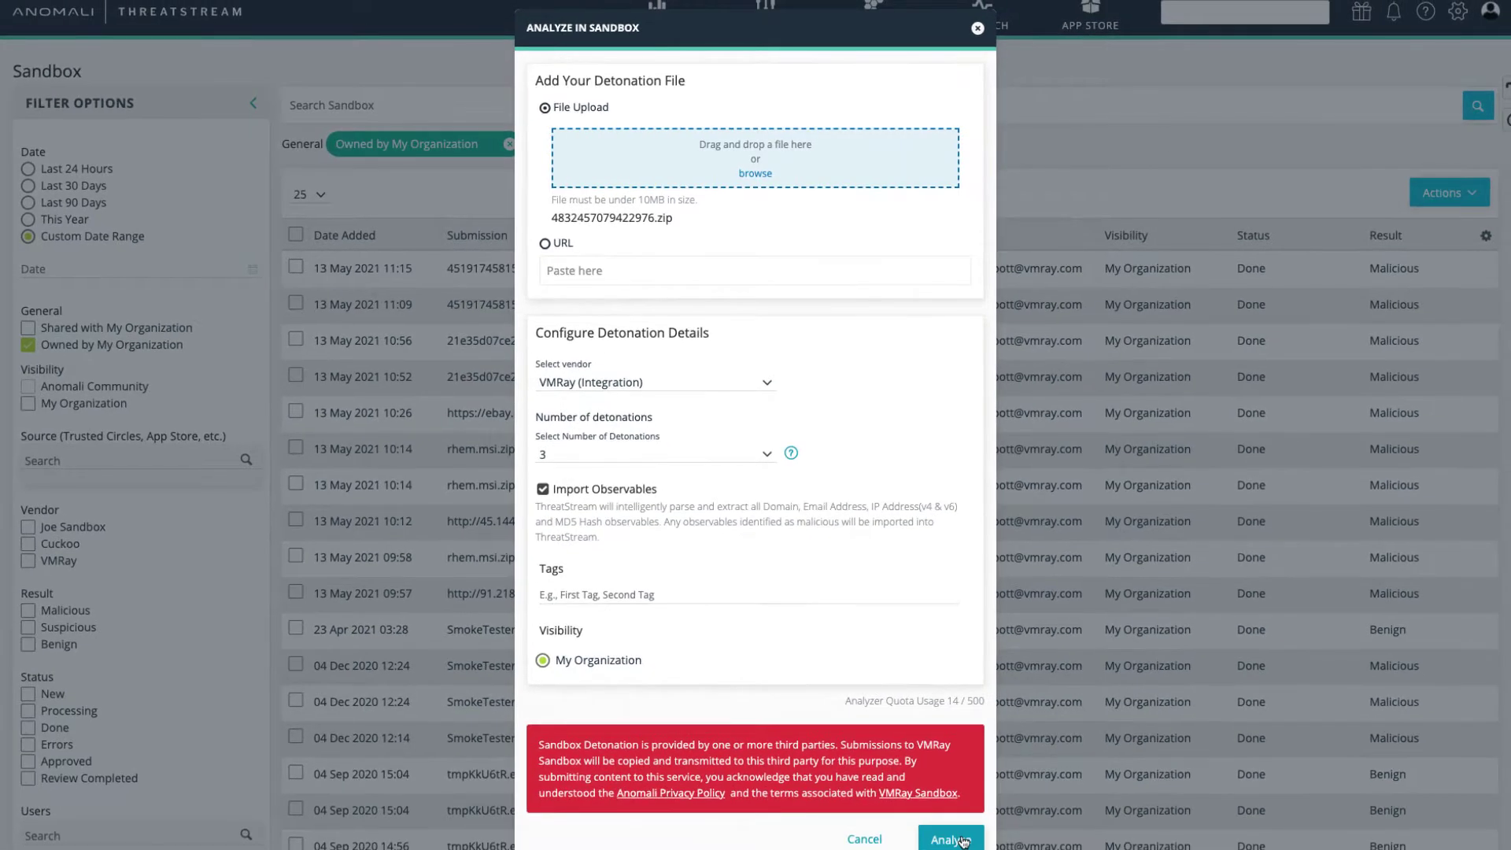
click(964, 841)
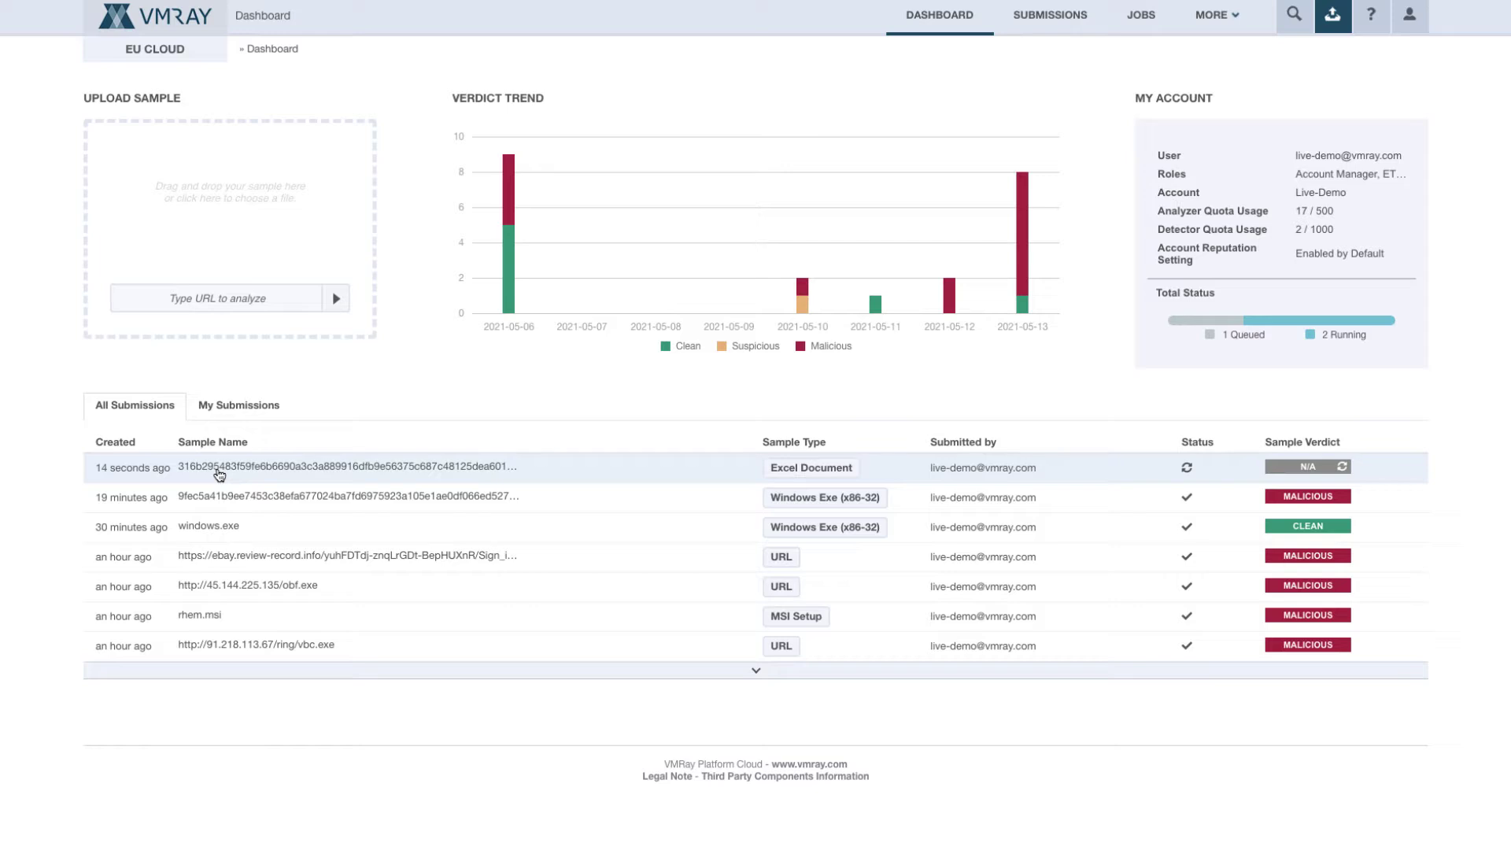
Step: Switch to the VMRay dashboard and open the newest Excel Document submission
click(220, 475)
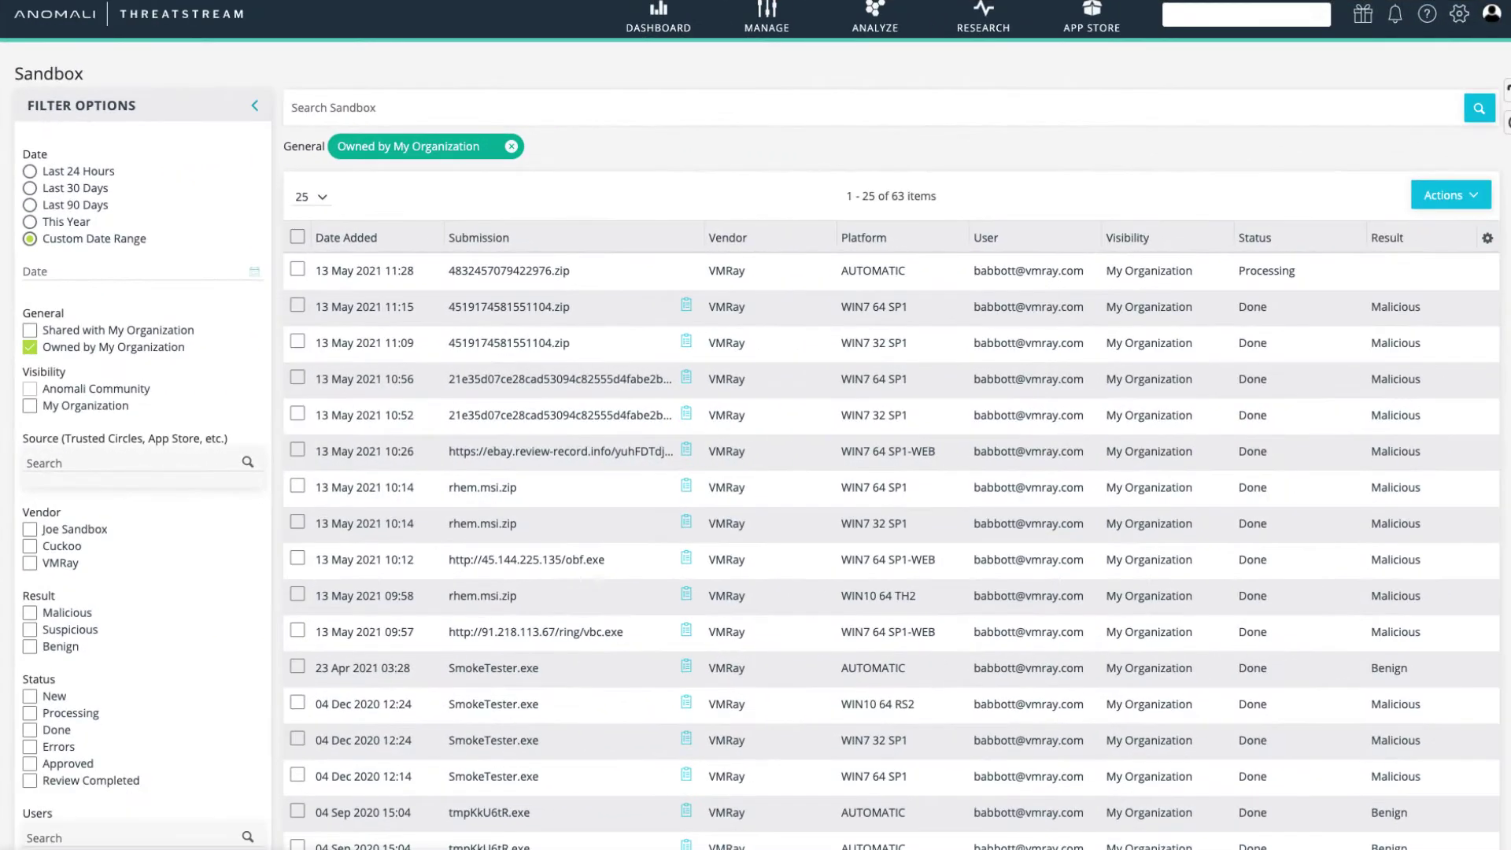
Step: Refresh the ThreatStream sandbox list, then open the WIN7 64 SP1-MSO2007 report for 4832457079422976.zip and browse its screenshots up to #3
key(super+r)
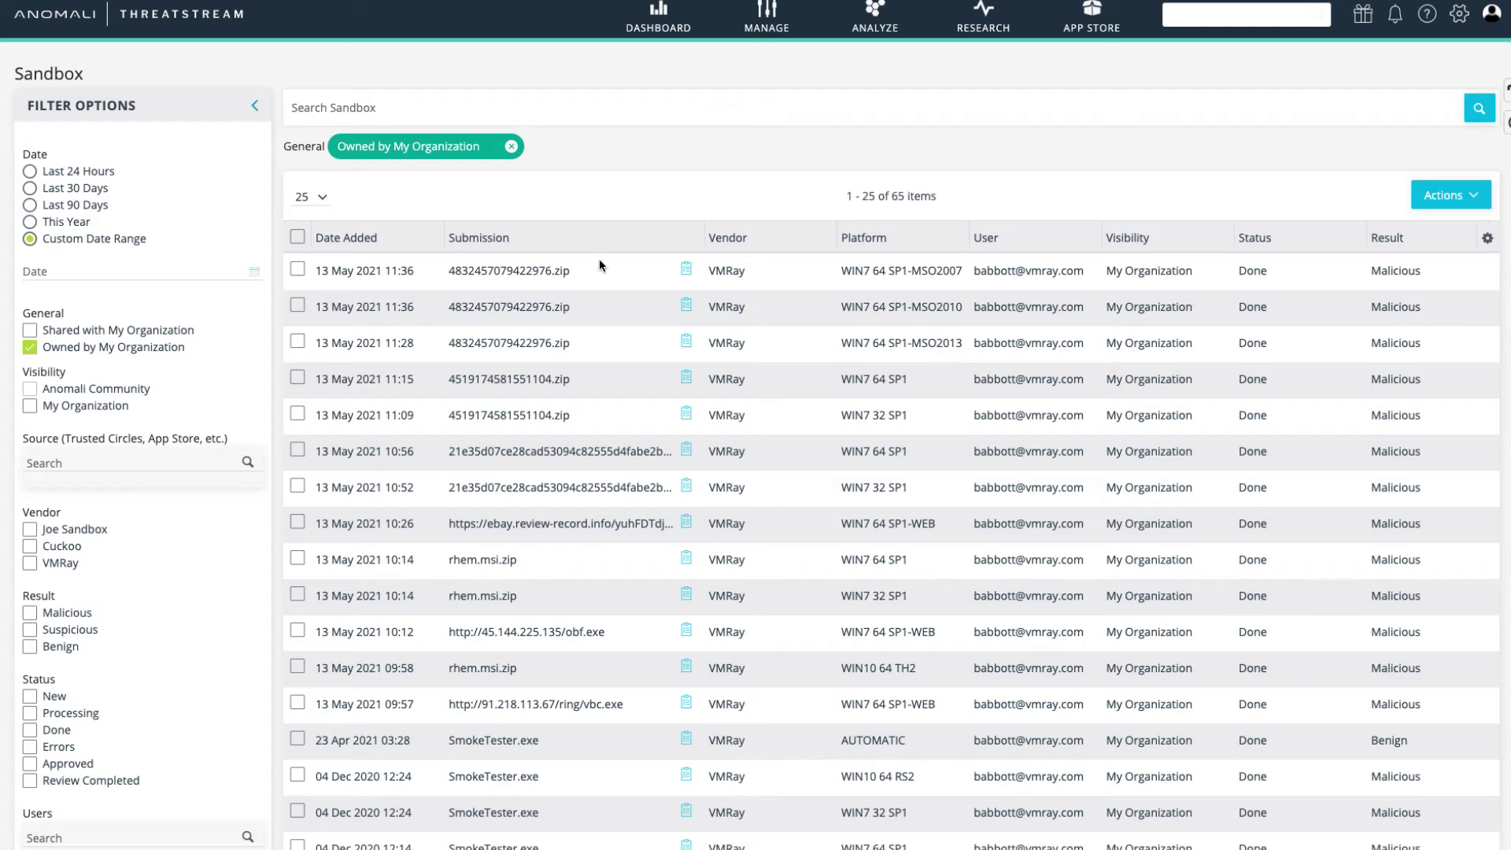
click(687, 269)
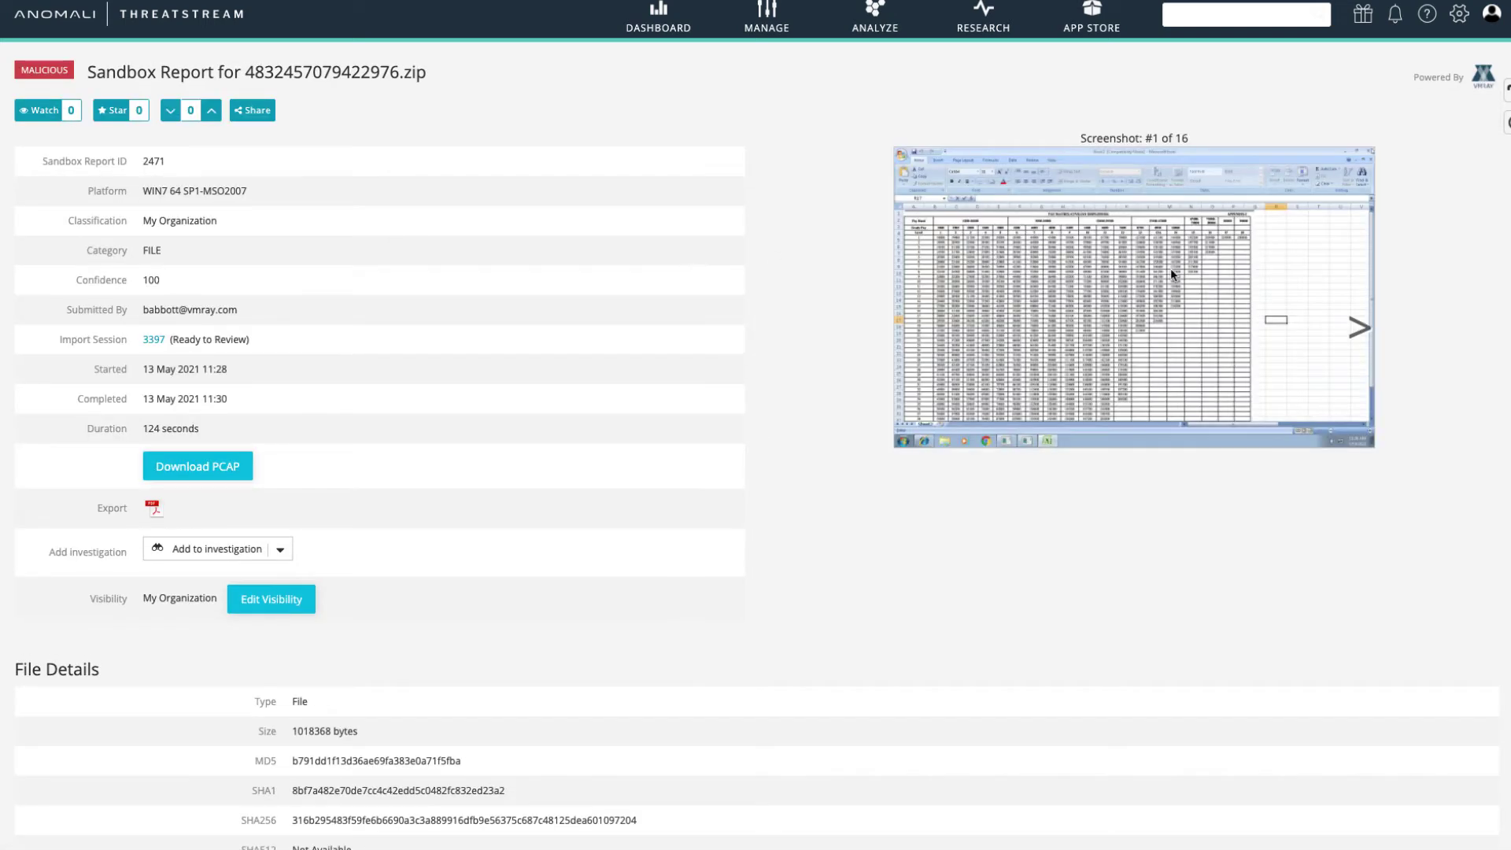
click(1358, 326)
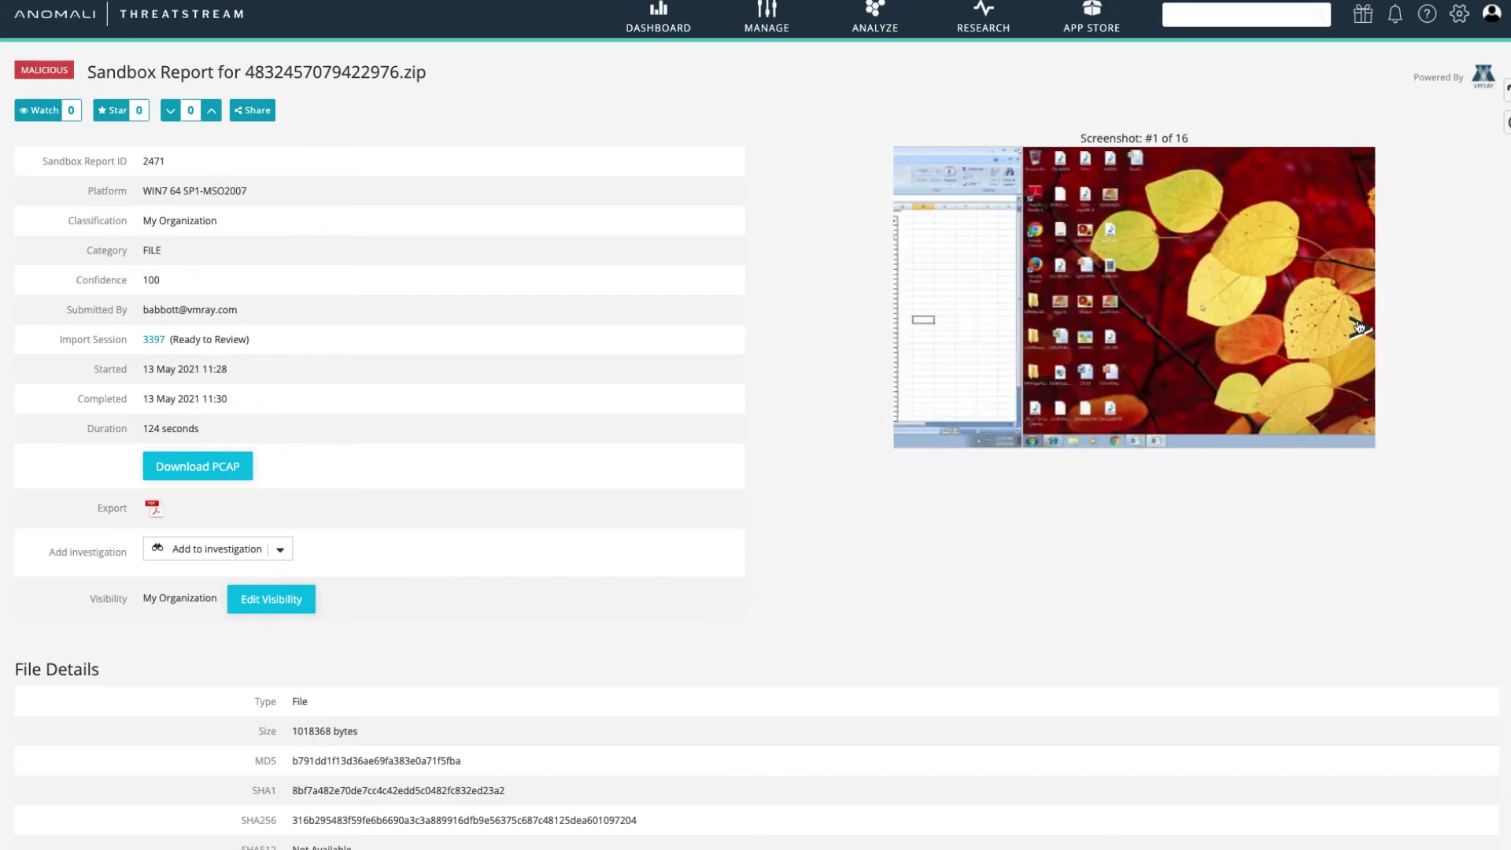
click(1358, 326)
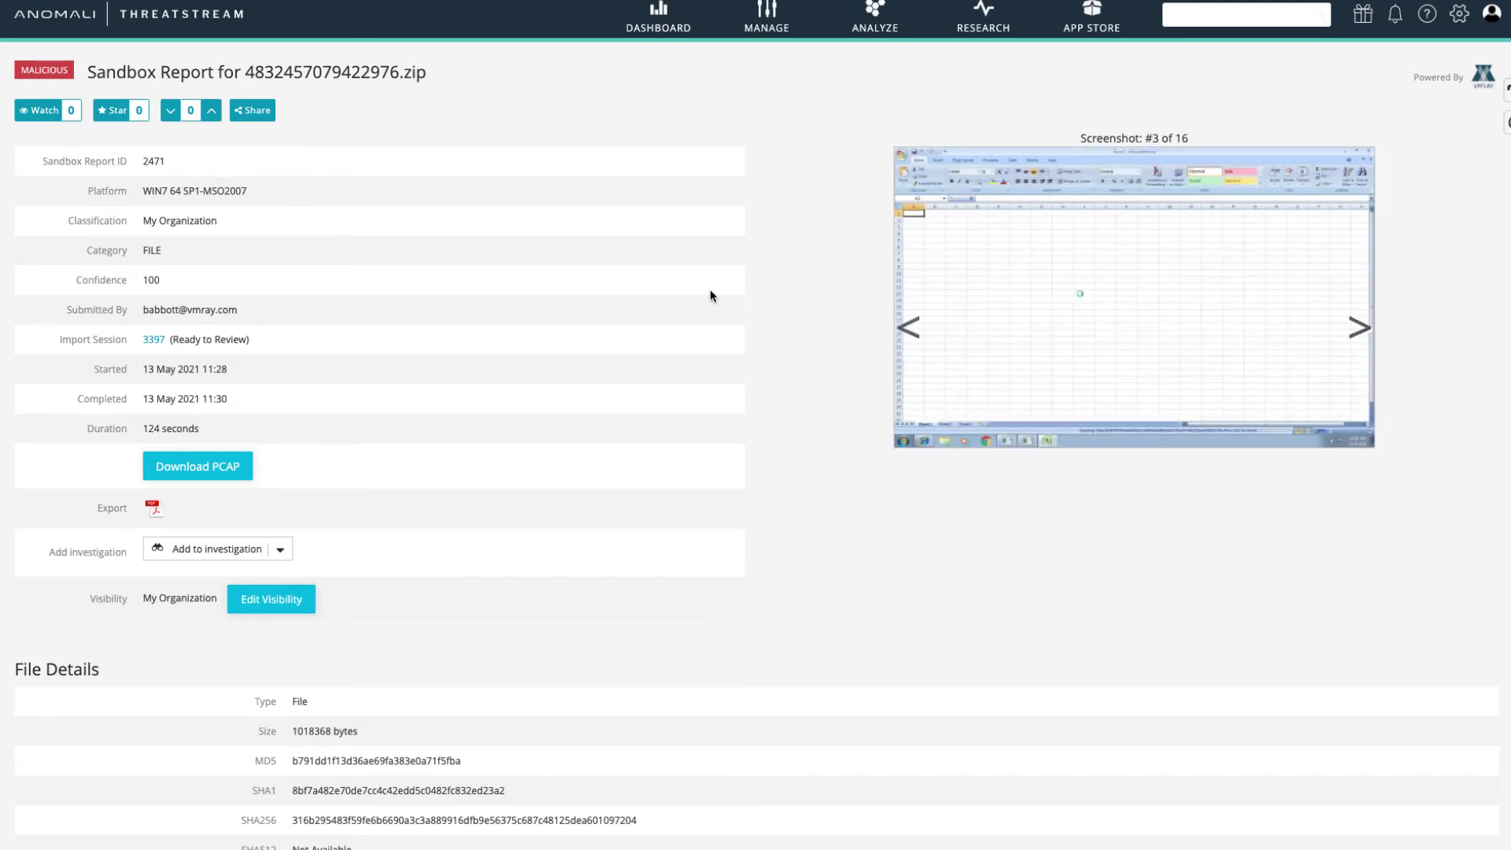
Step: Review the report's summary details and check which investigations it can be added to
scroll(821, 309, down, 1)
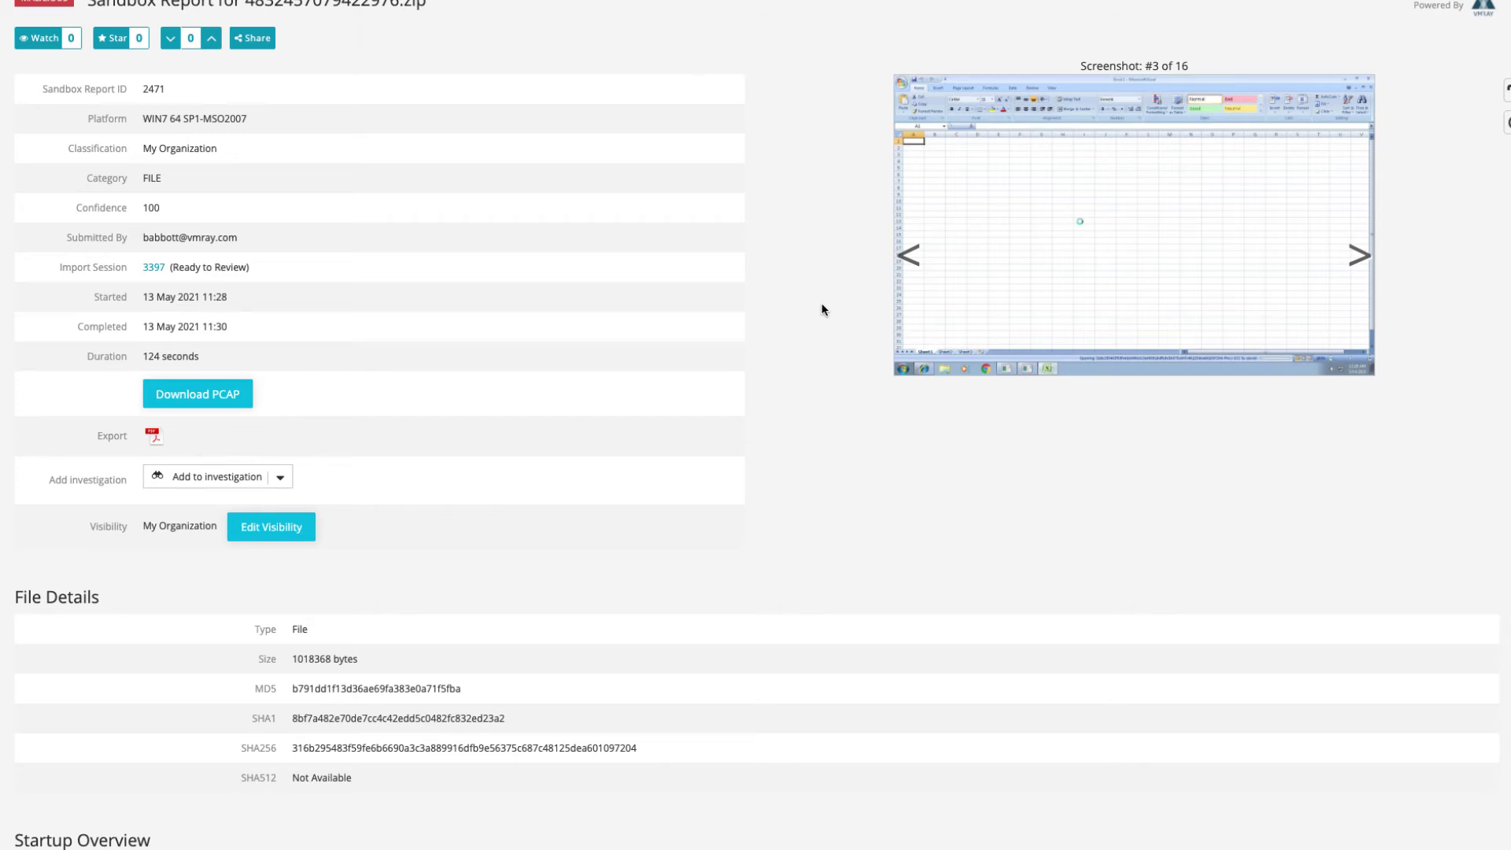
scroll(820, 307, up, 1)
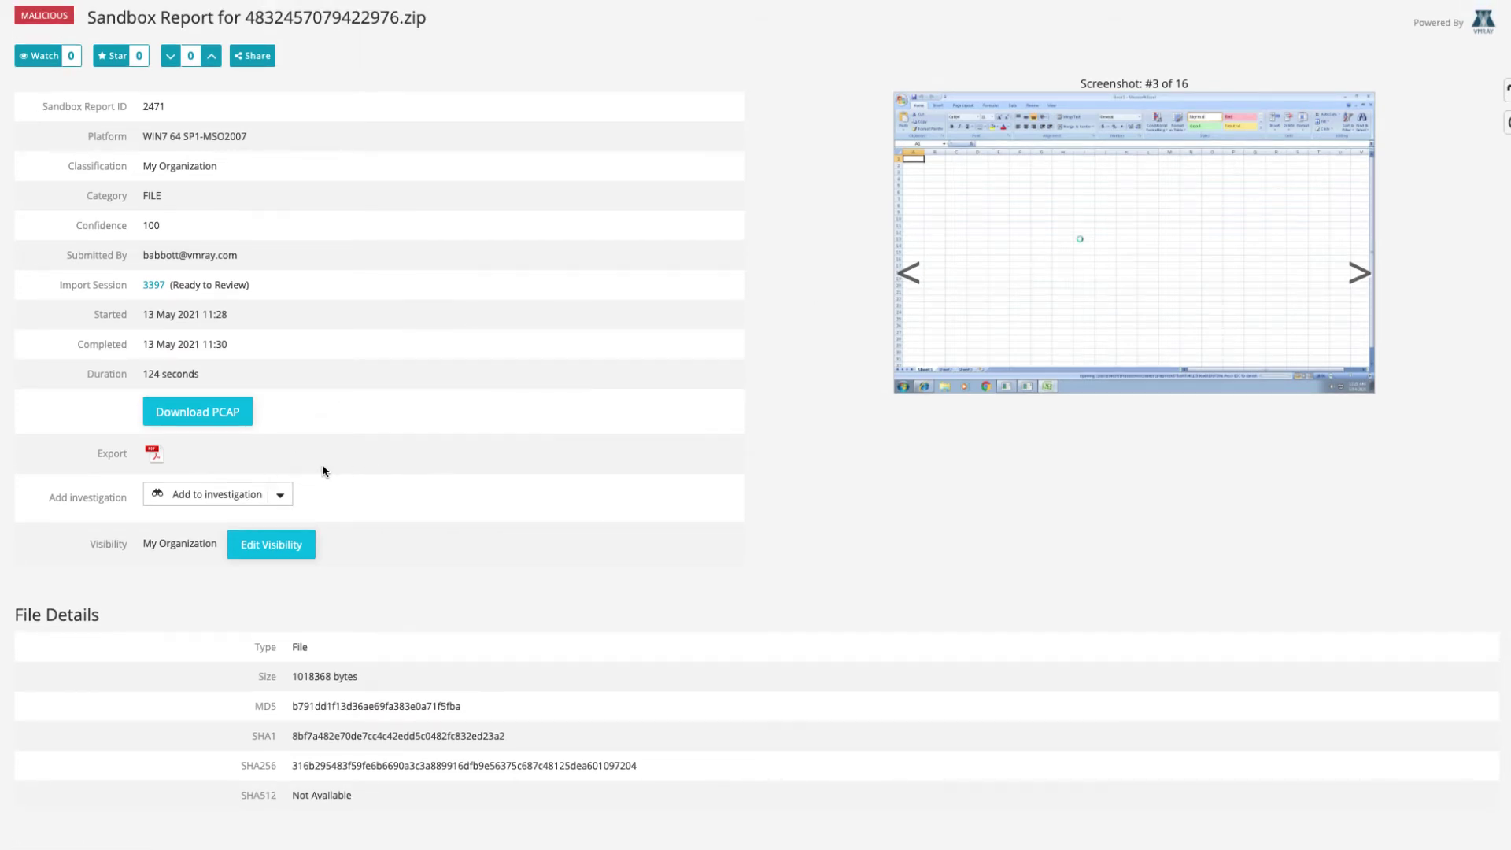
click(283, 497)
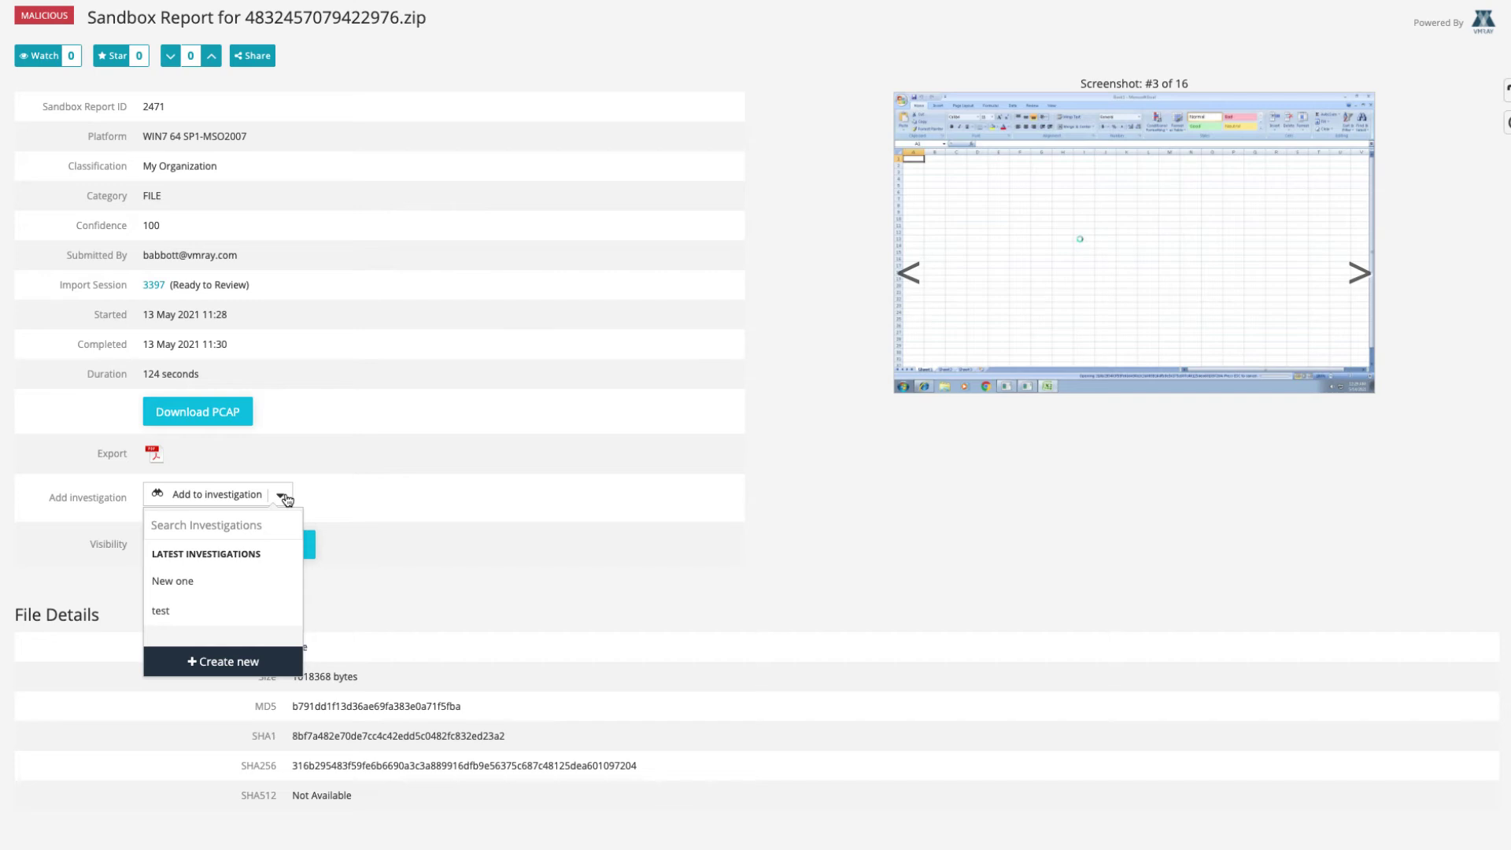
click(285, 498)
Step: Examine the report's file details, startup overview and the full list of dropped files with their hashes
scroll(462, 496, down, 1)
scroll(461, 492, down, 3)
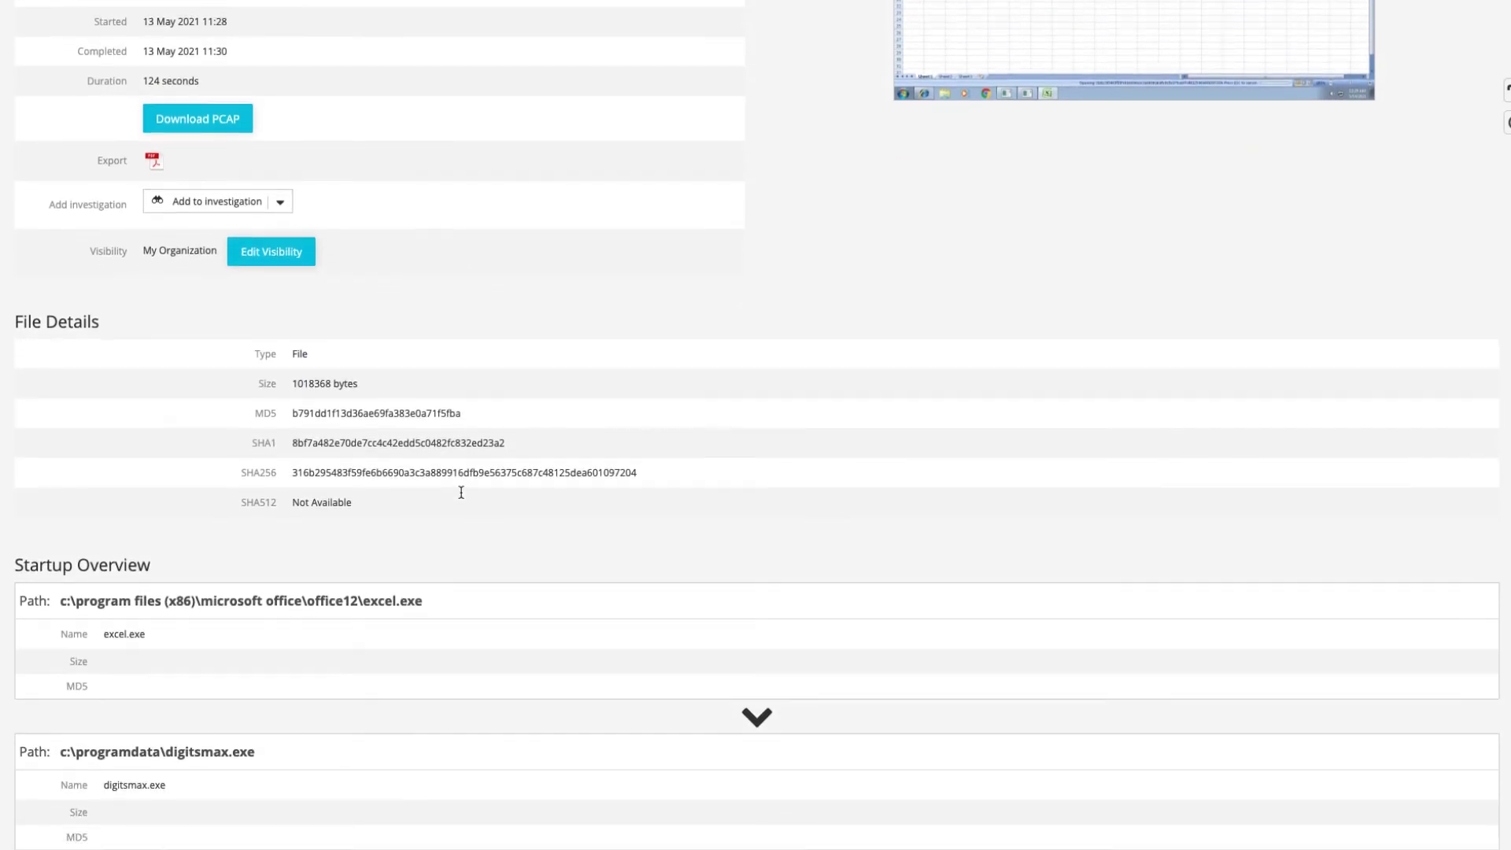
scroll(461, 496, down, 5)
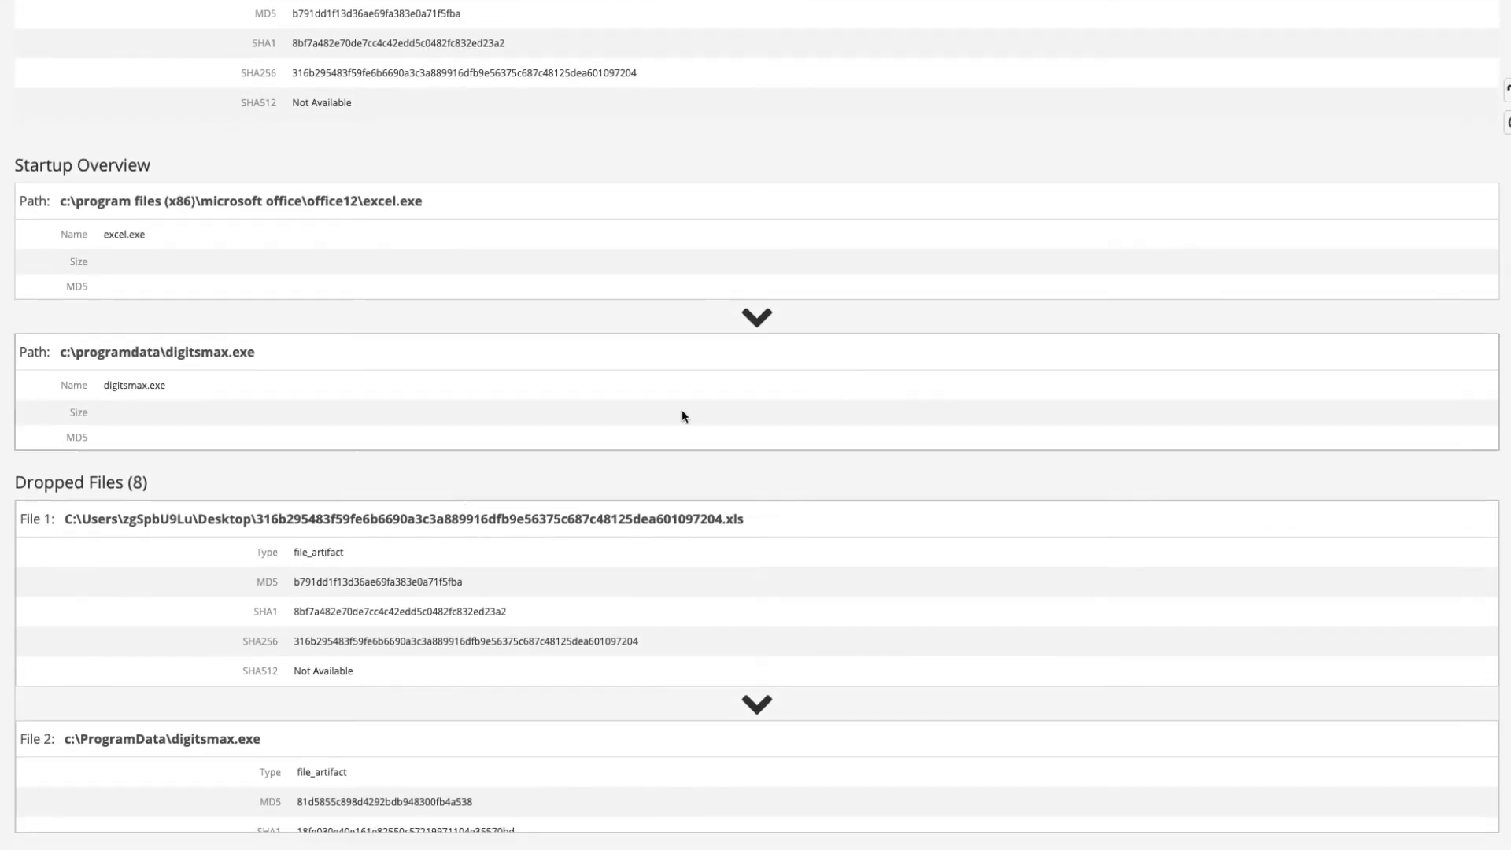
scroll(916, 423, down, 5)
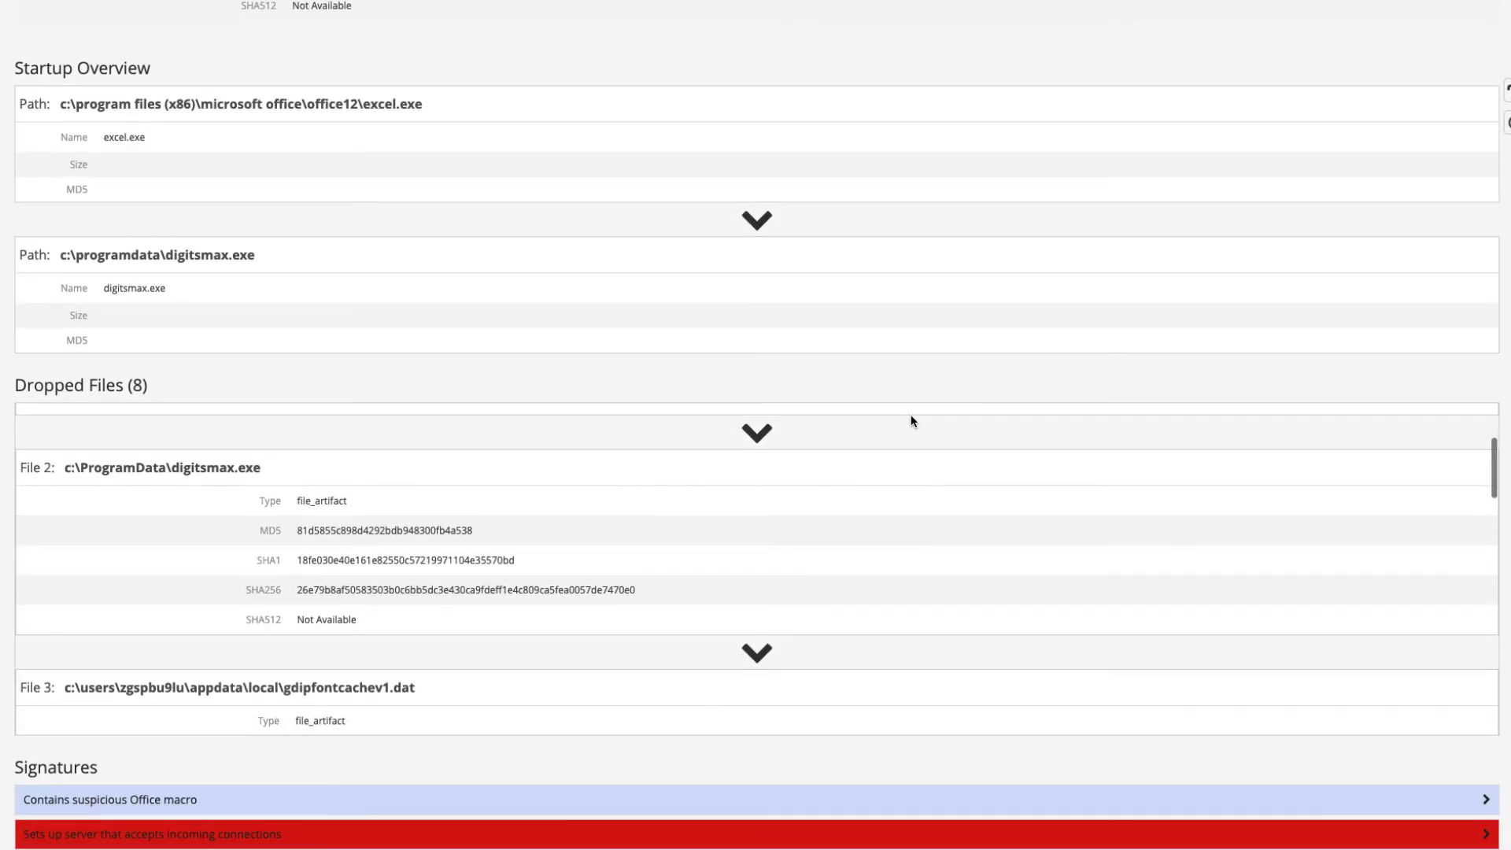
scroll(882, 482, down, 4)
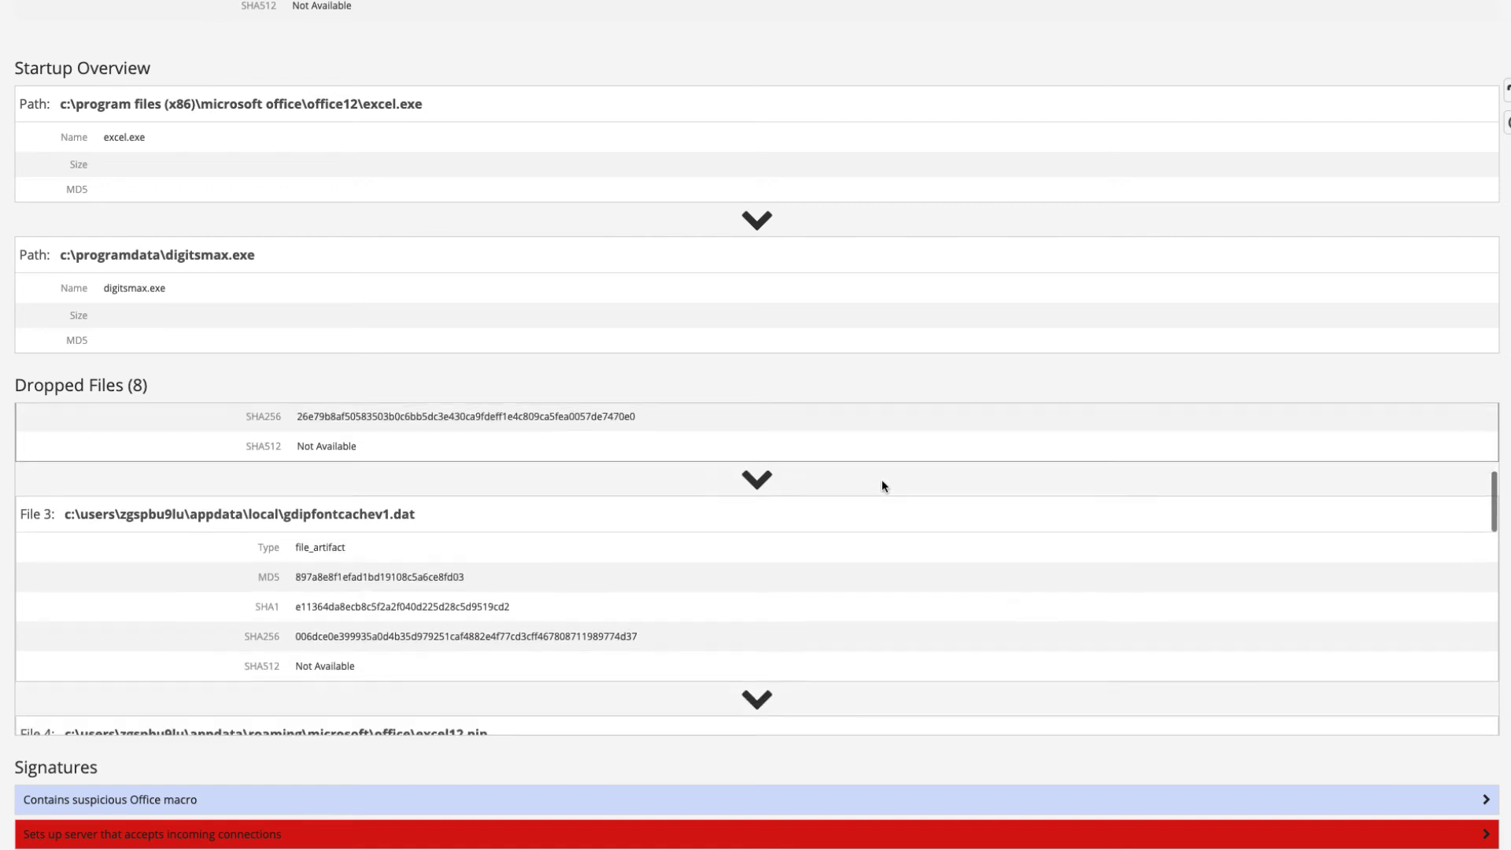
scroll(882, 485, down, 6)
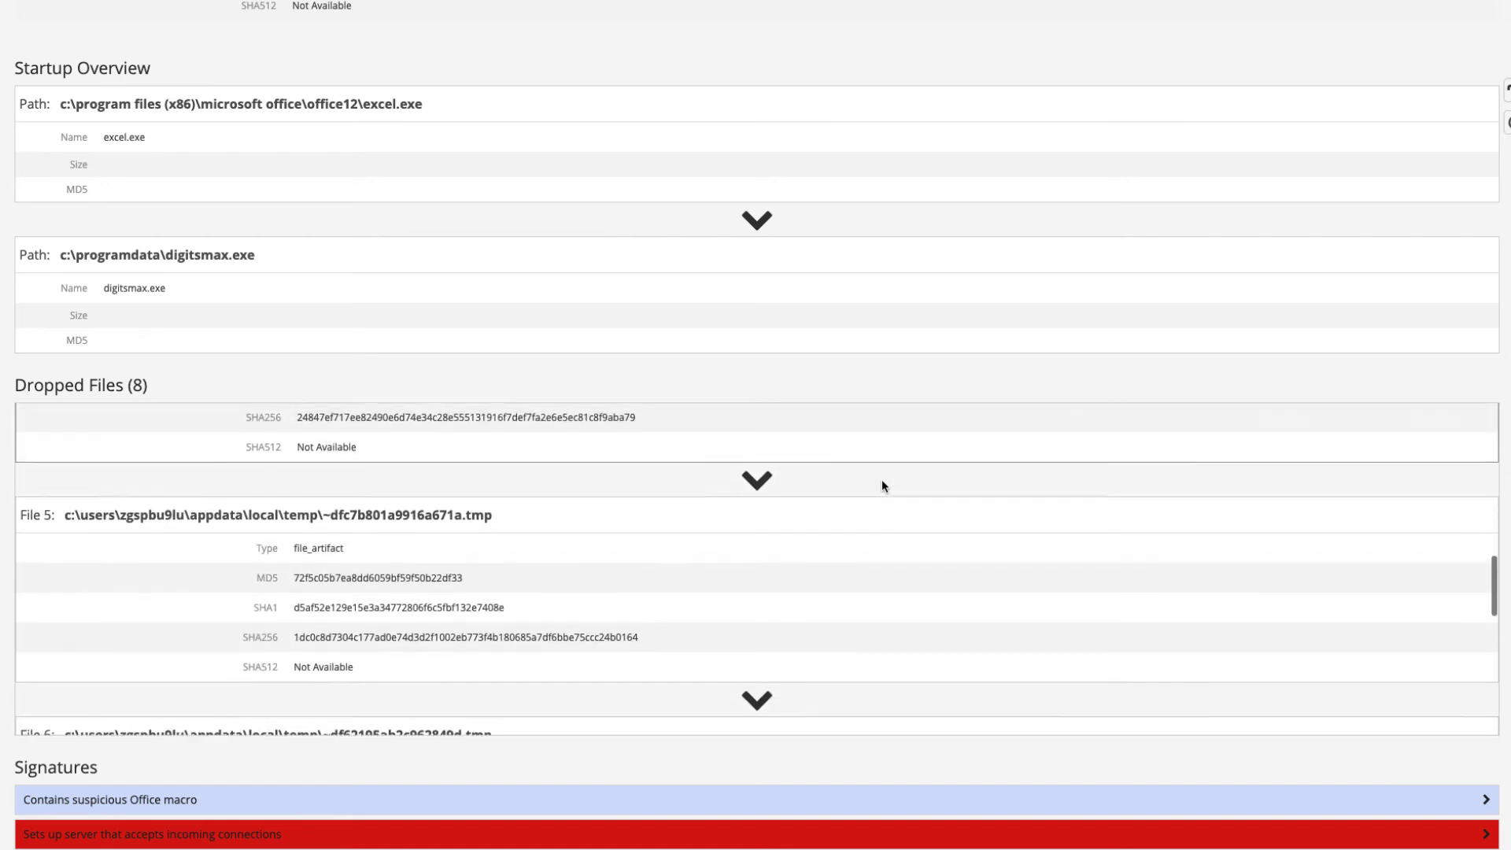
scroll(882, 486, down, 6)
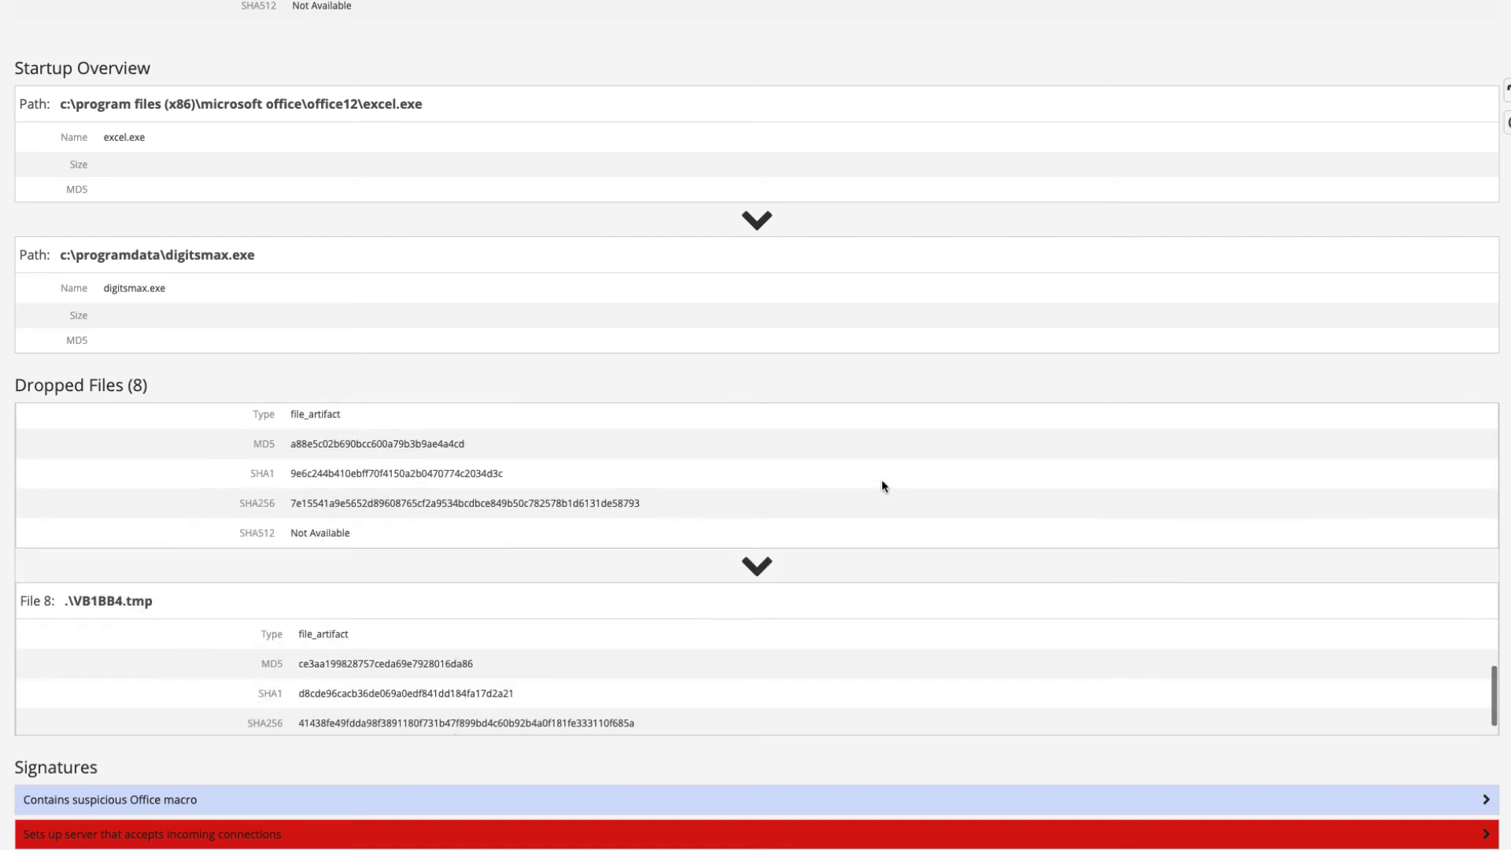
Step: Review the behavior signatures listed in the sandbox report
scroll(1021, 671, down, 4)
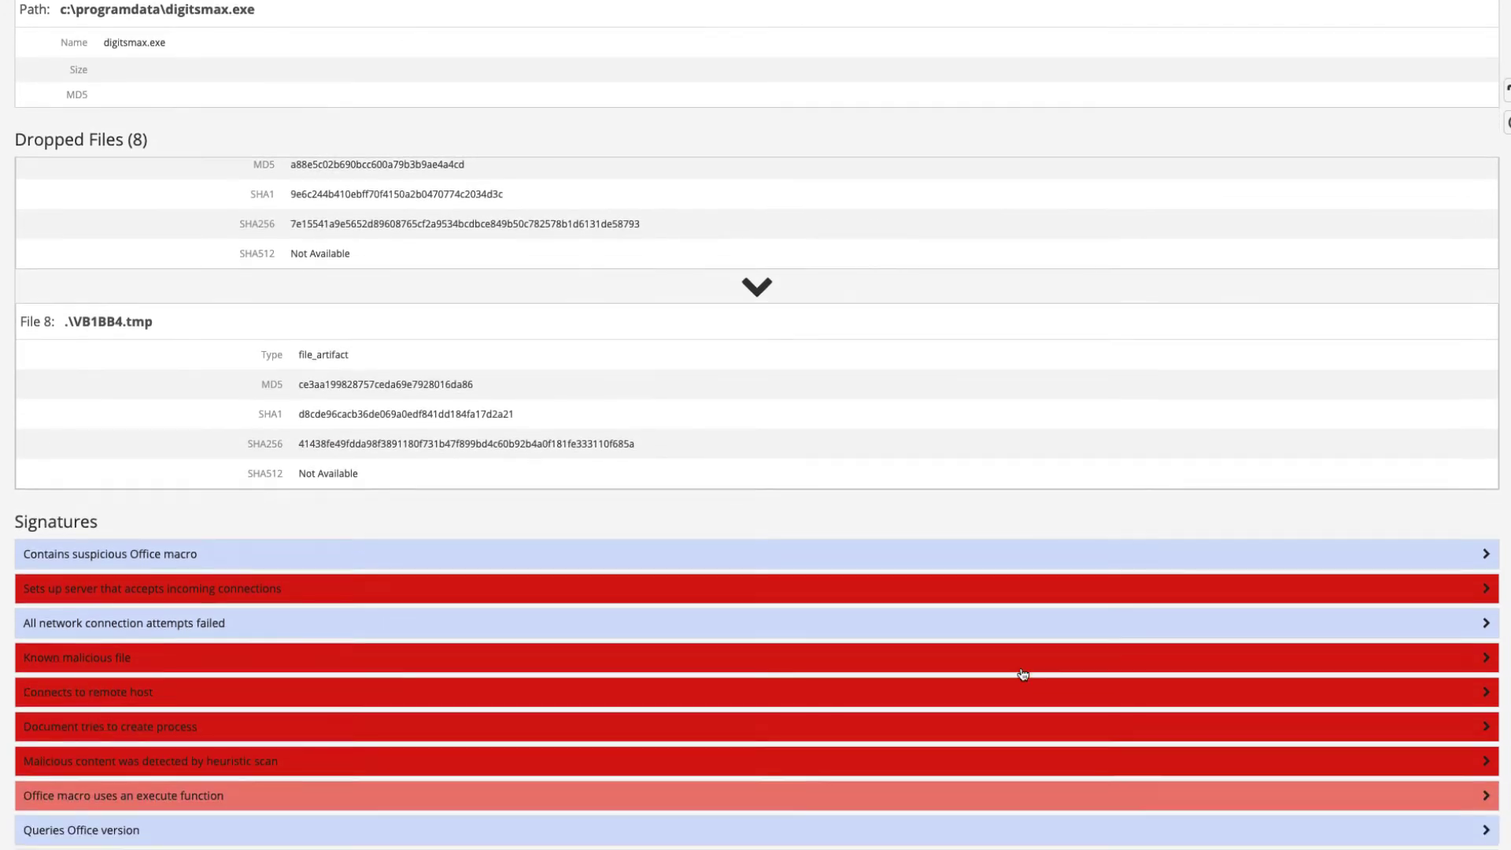
scroll(1021, 672, down, 4)
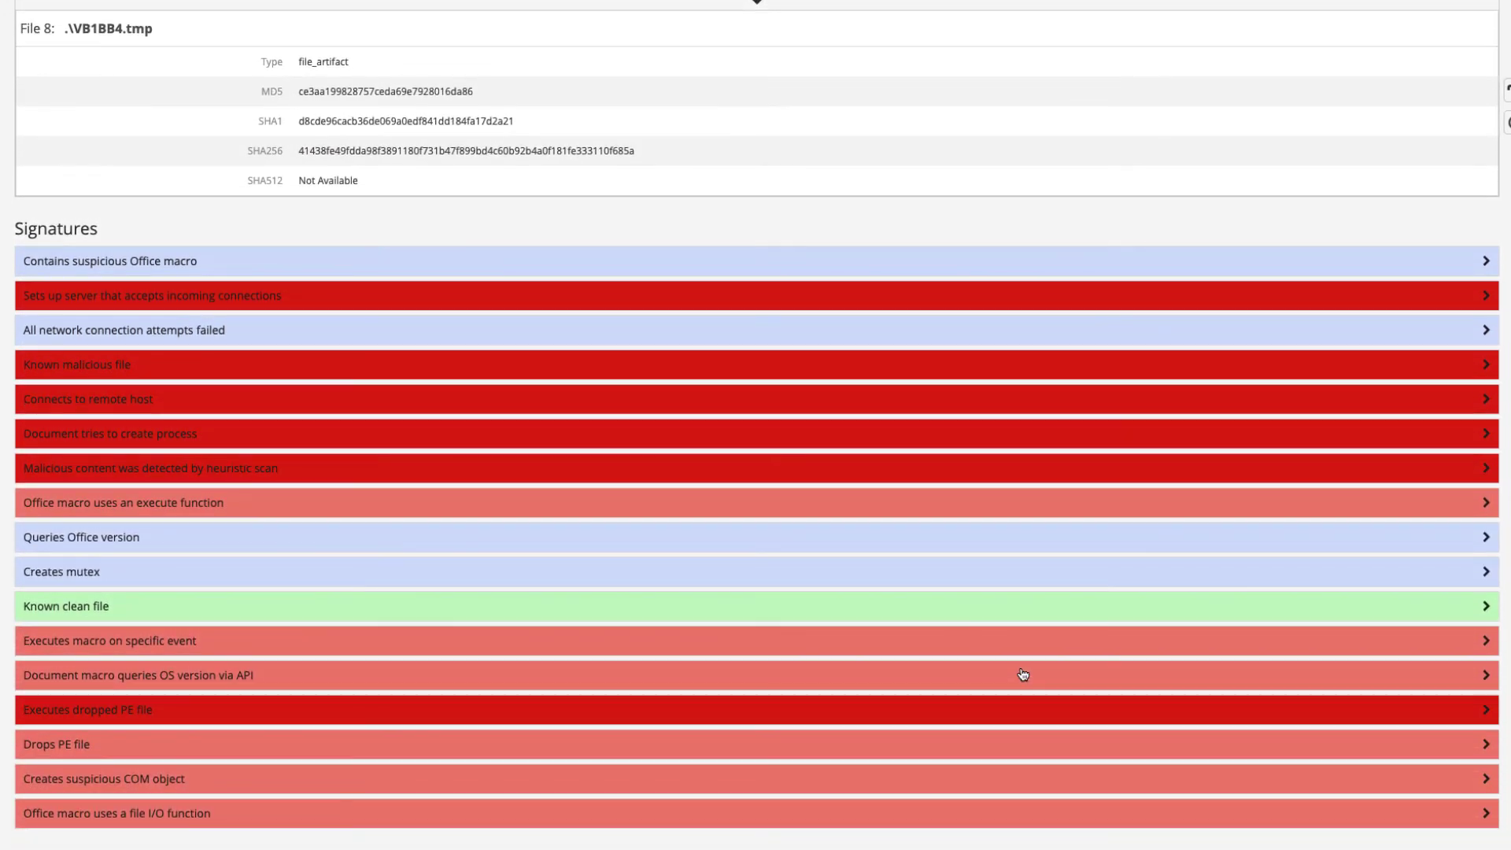
scroll(1021, 674, down, 1)
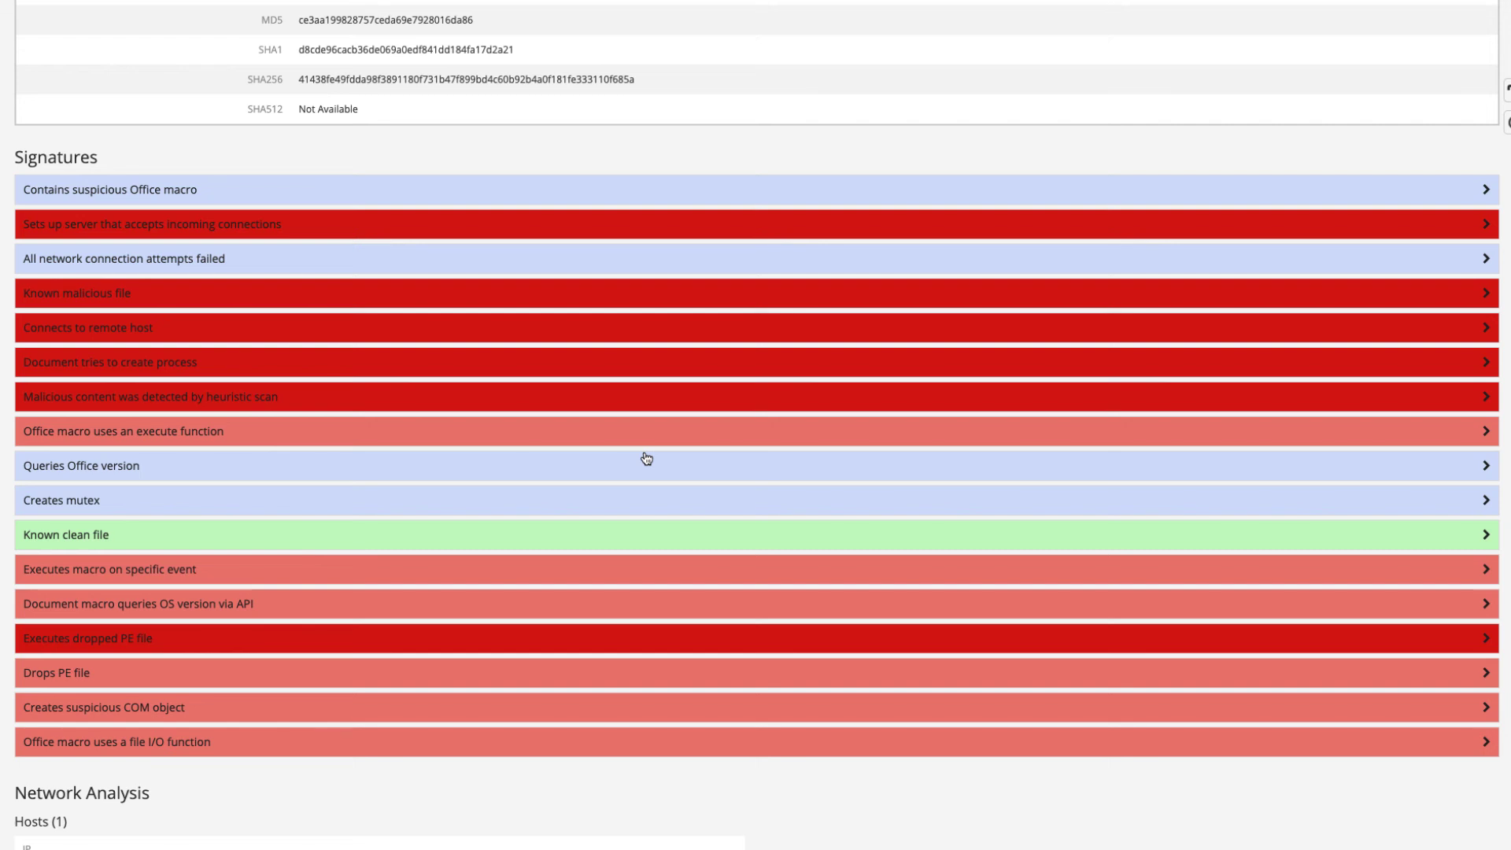
Step: Examine the contacted hosts and TCP connections in the report's Network Analysis section
scroll(646, 458, down, 7)
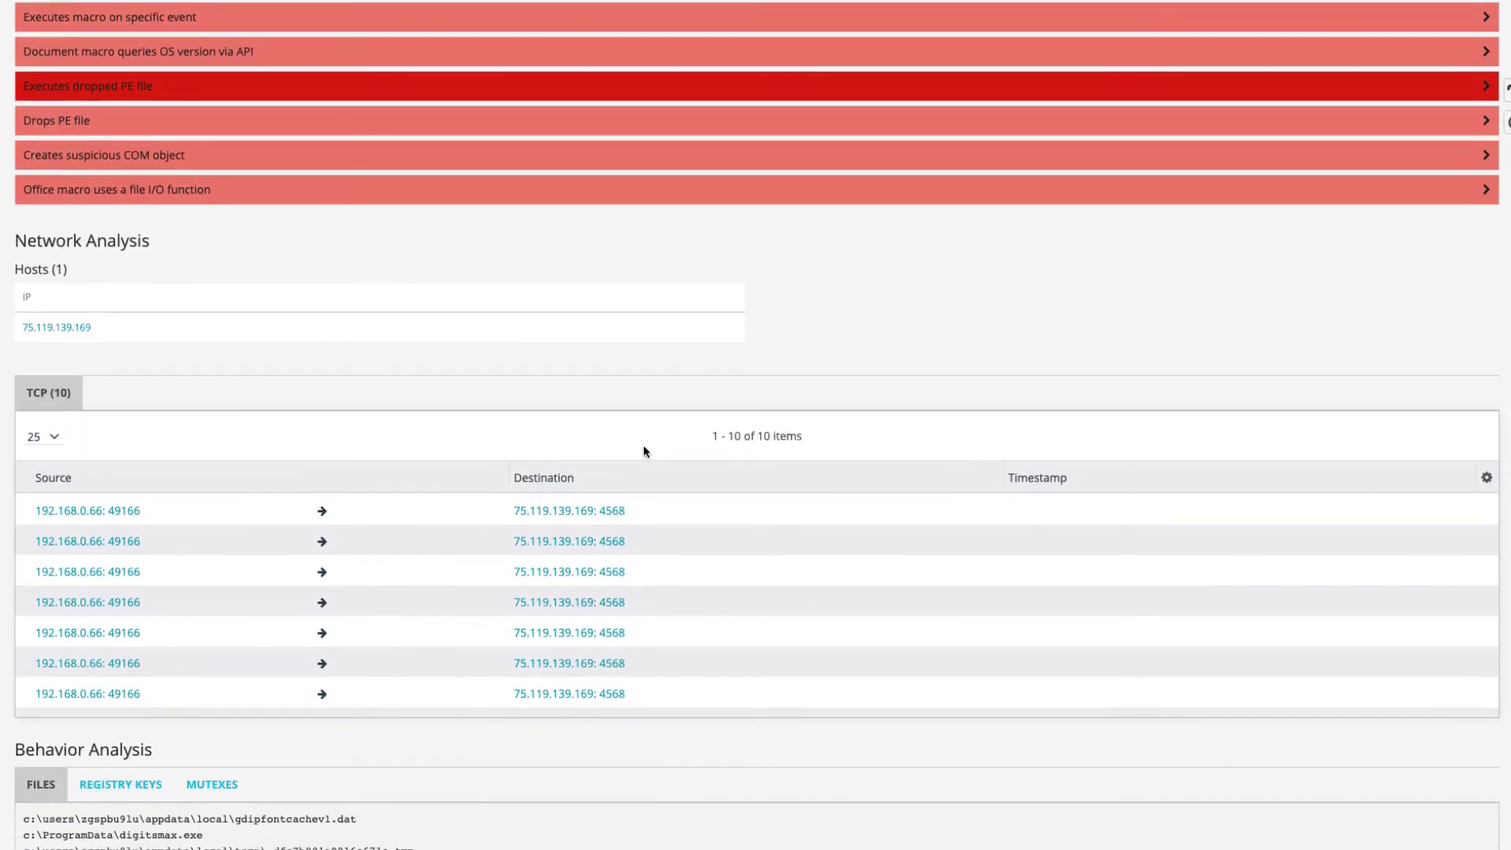
scroll(264, 390, down, 1)
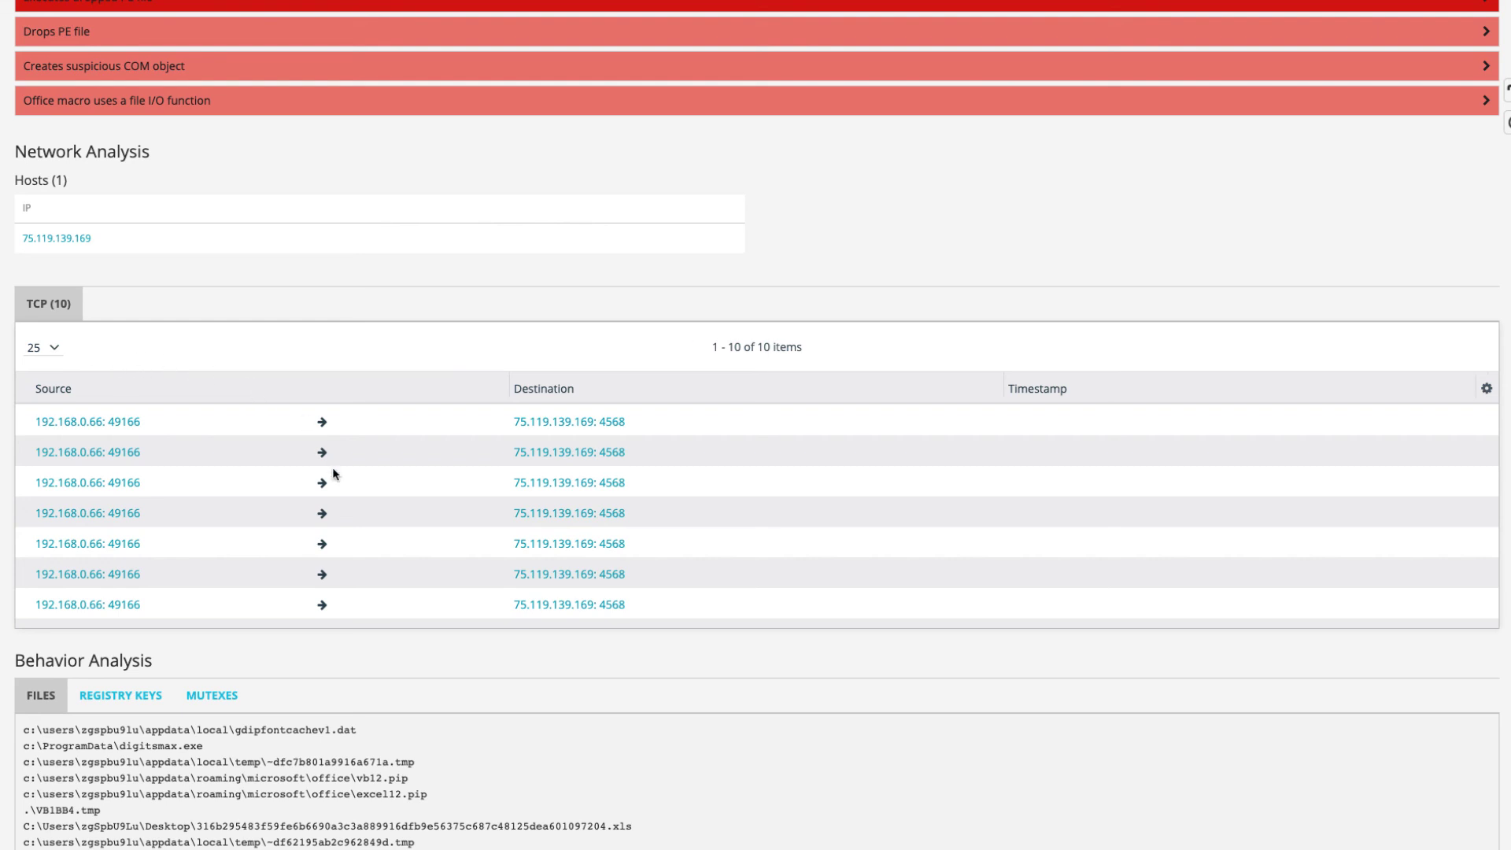
scroll(442, 542, down, 3)
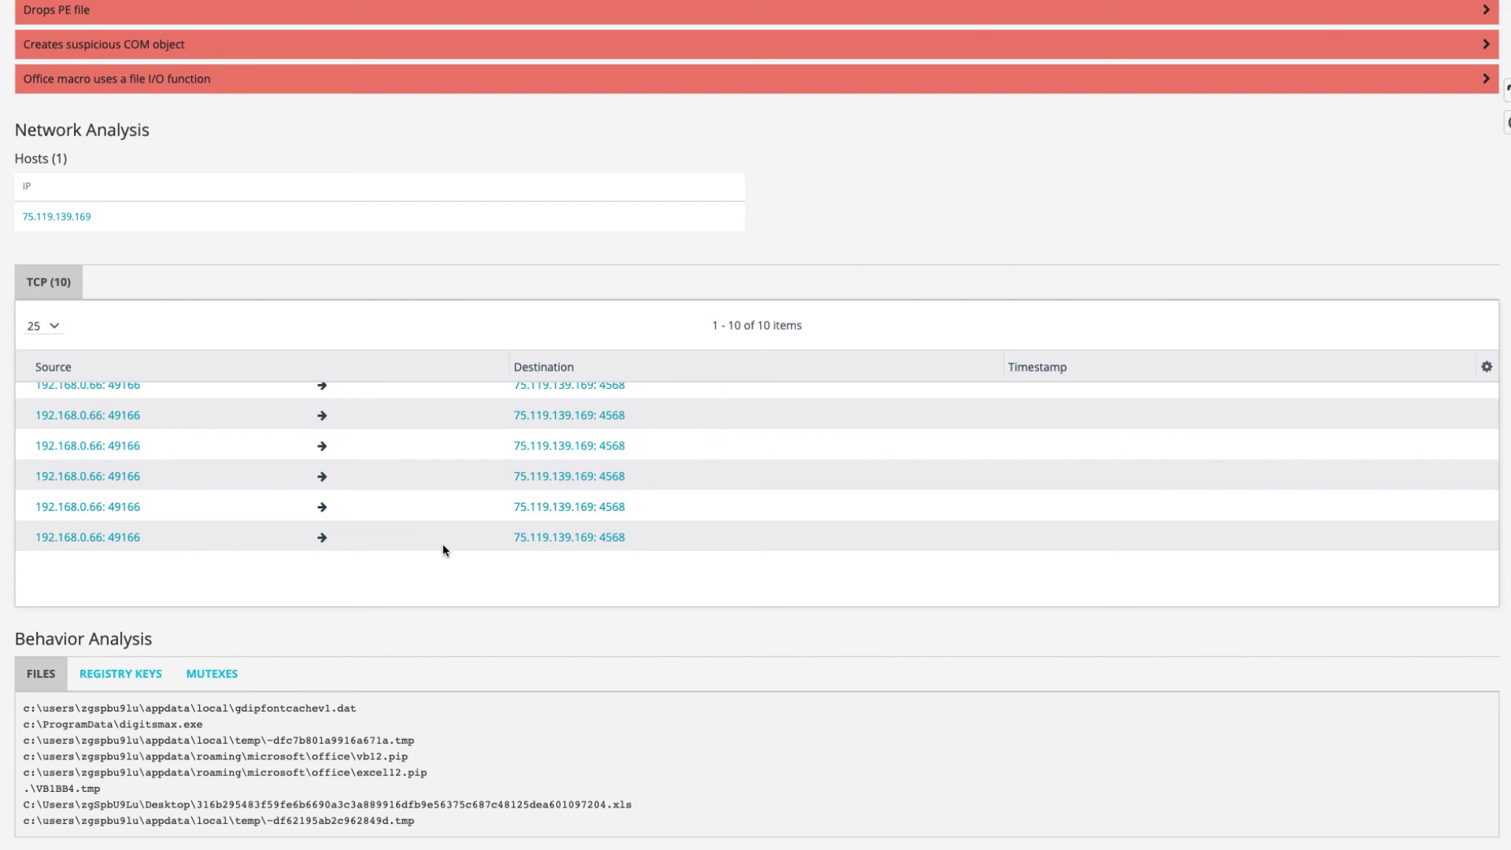
Step: View the registry keys and mutexes under Behavior Analysis, then return to the files list
scroll(512, 626, down, 2)
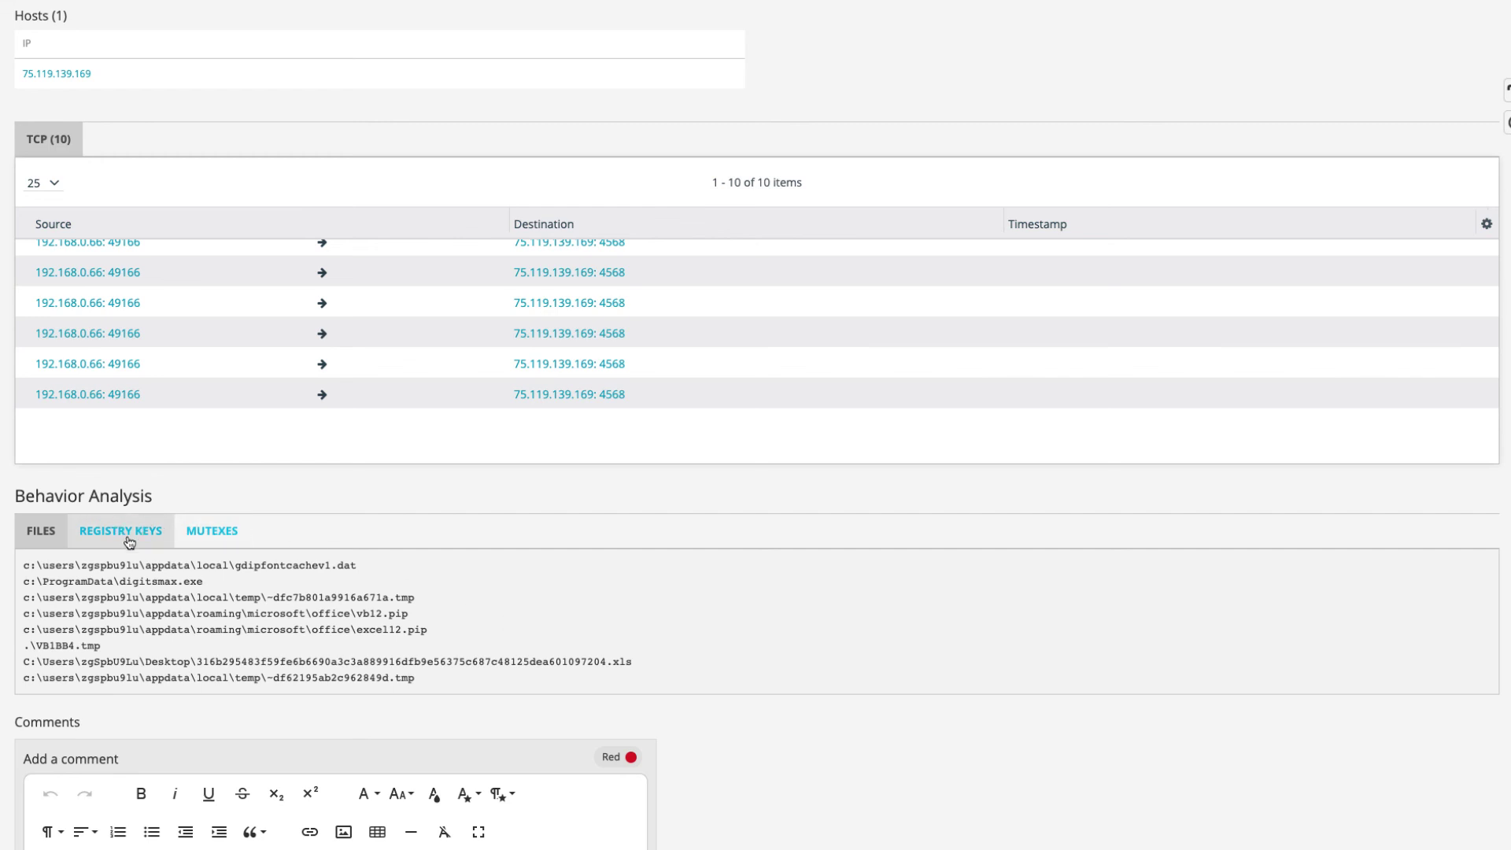
click(130, 542)
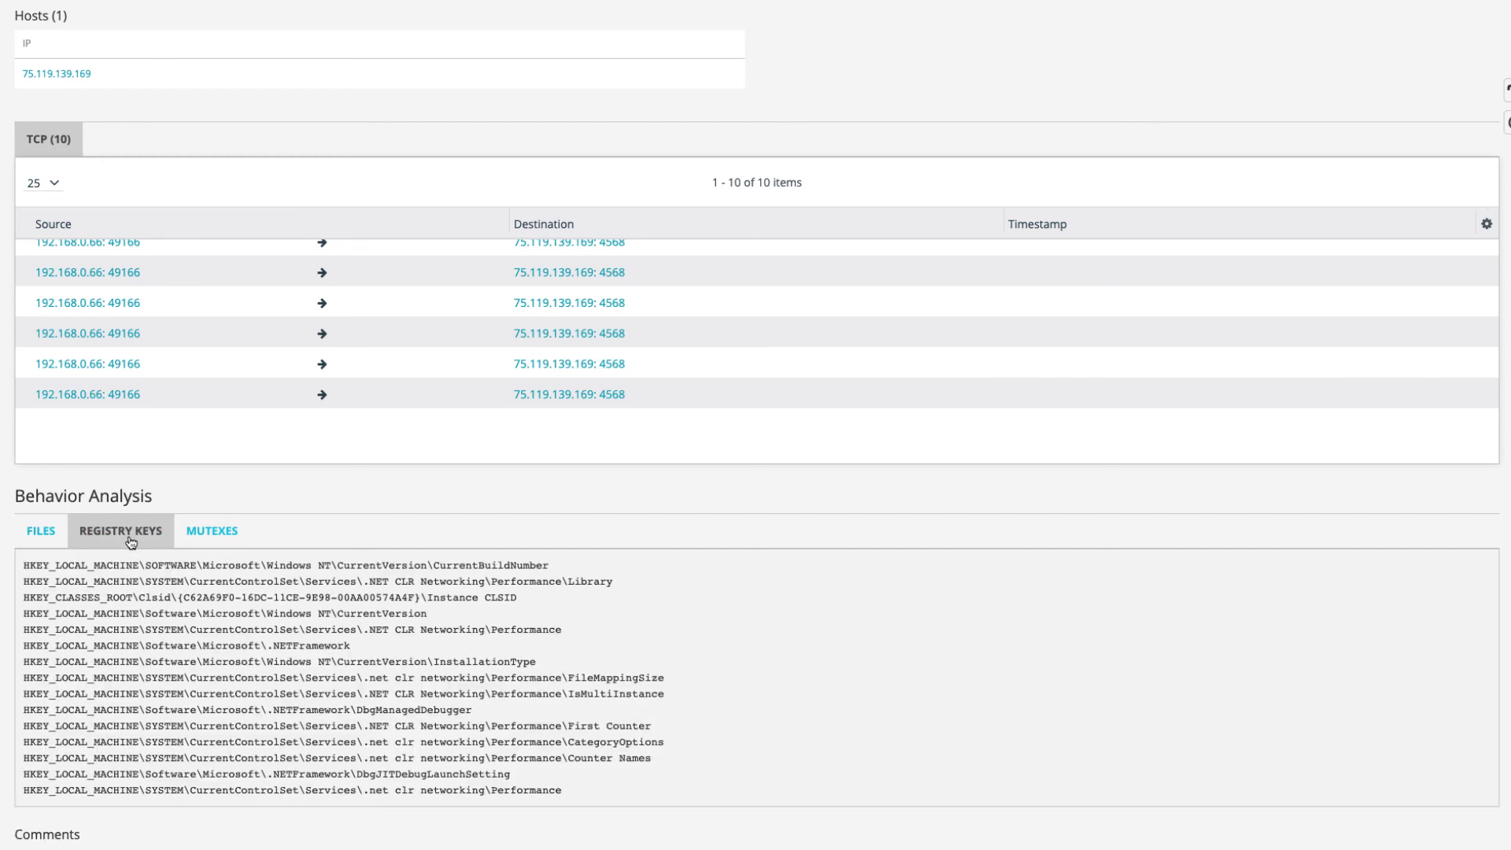
click(204, 536)
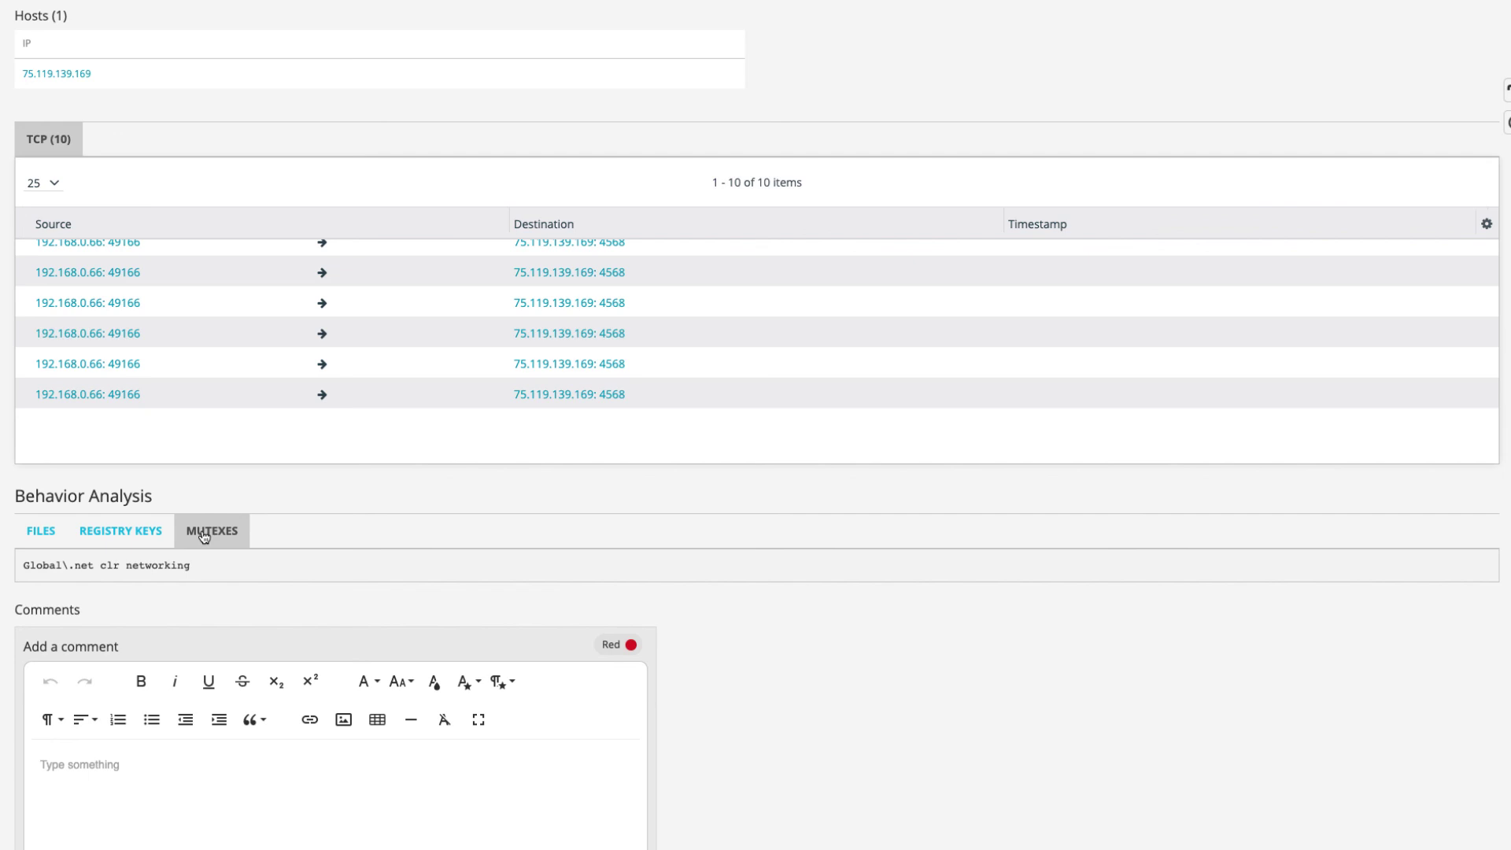
click(52, 541)
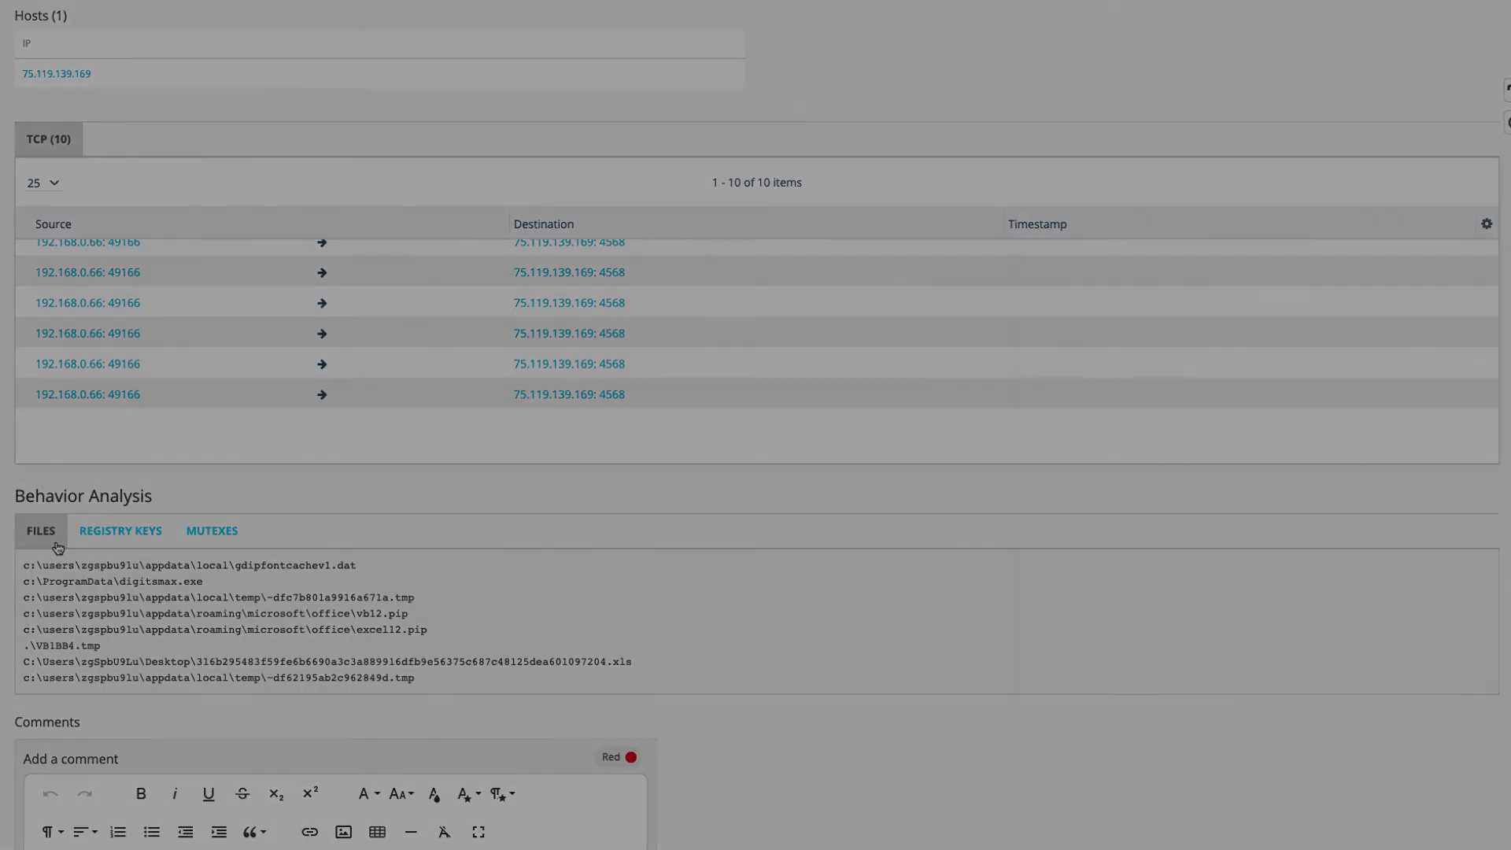